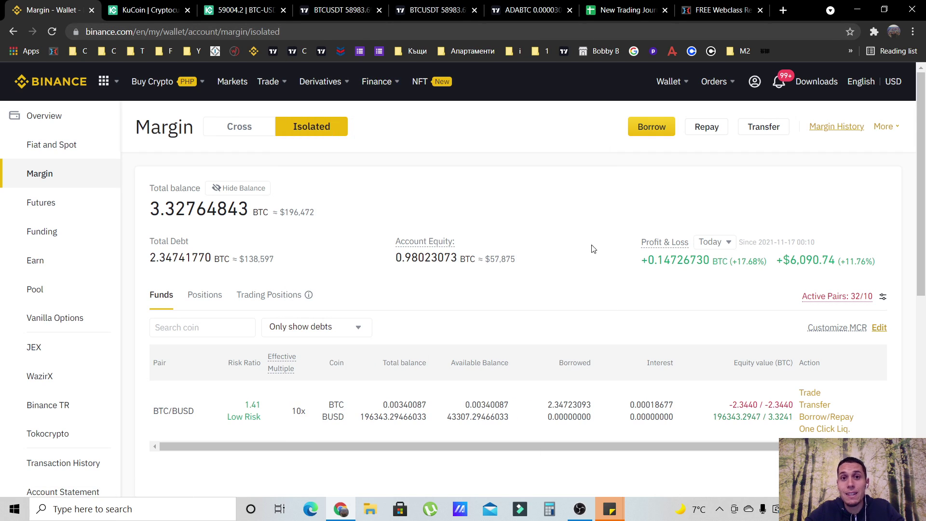
- Look over the BTCUSDT chart and Binance margin wallet, then switch to KuCoin and review the balances in the Assets Overview
click(436, 14)
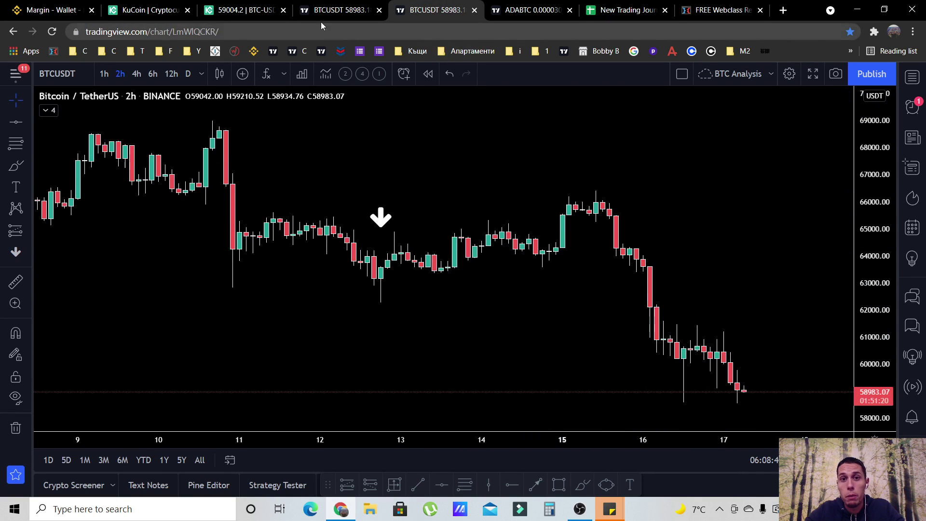
click(52, 11)
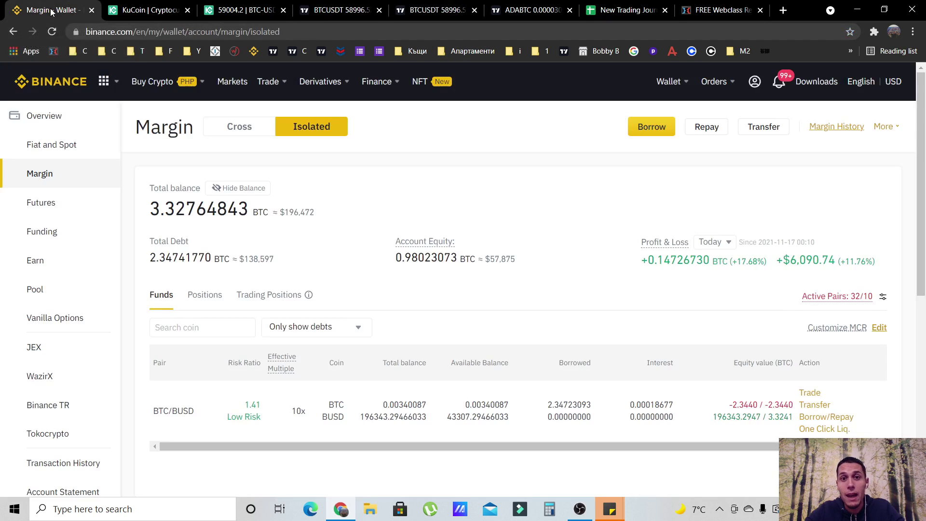
click(246, 11)
click(149, 11)
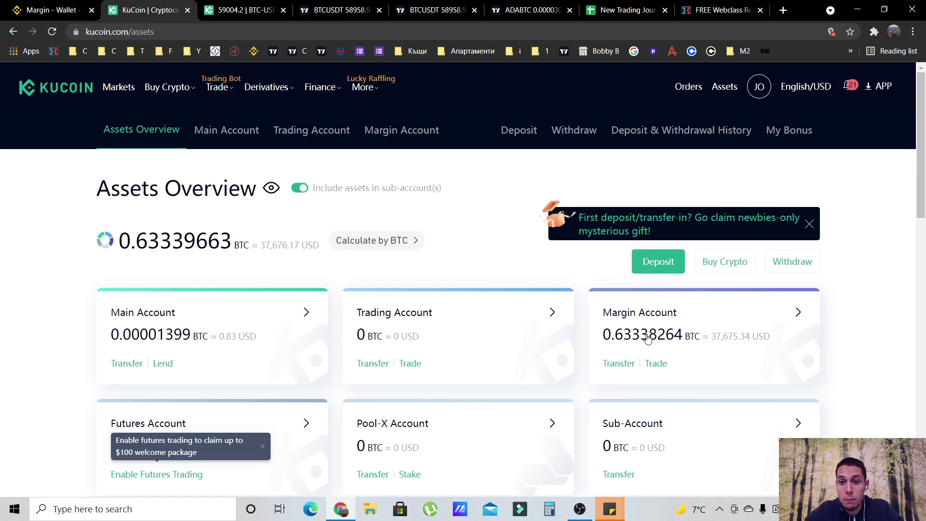
scroll(651, 332, down, 3)
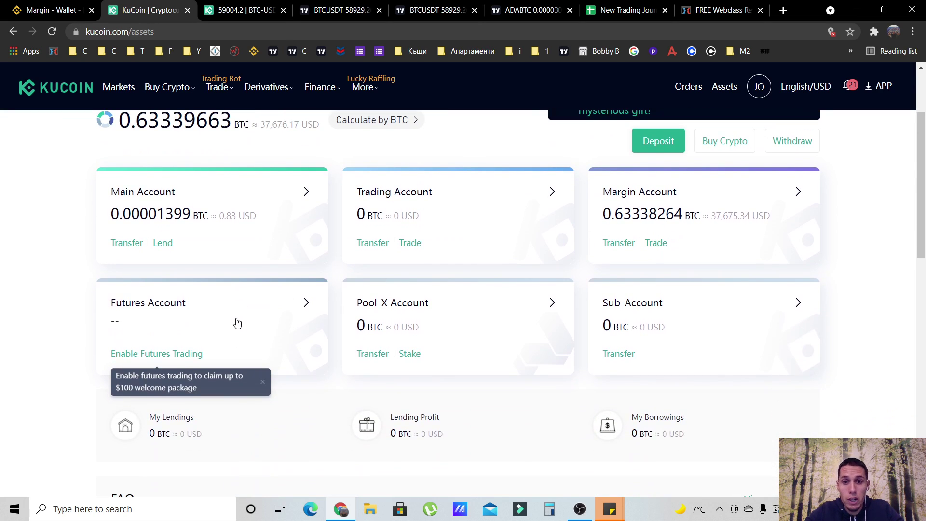
scroll(236, 322, up, 1)
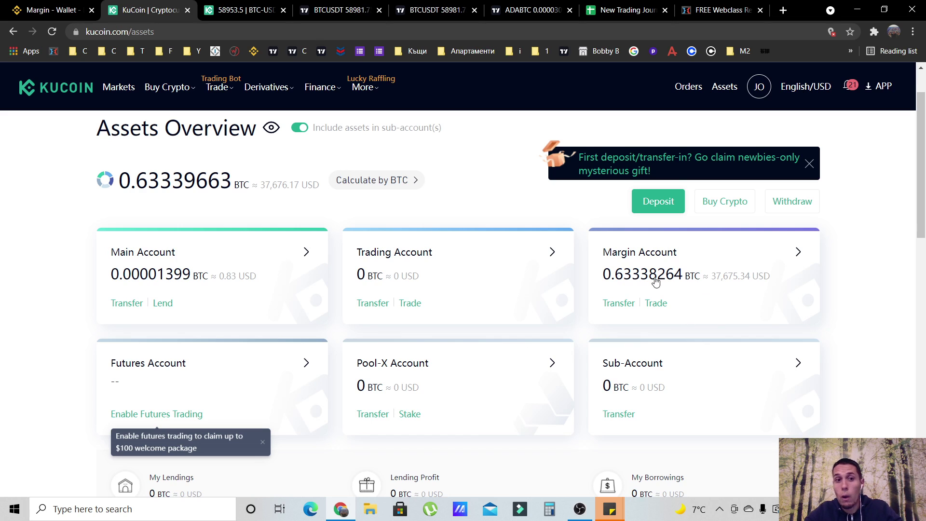
scroll(663, 292, up, 2)
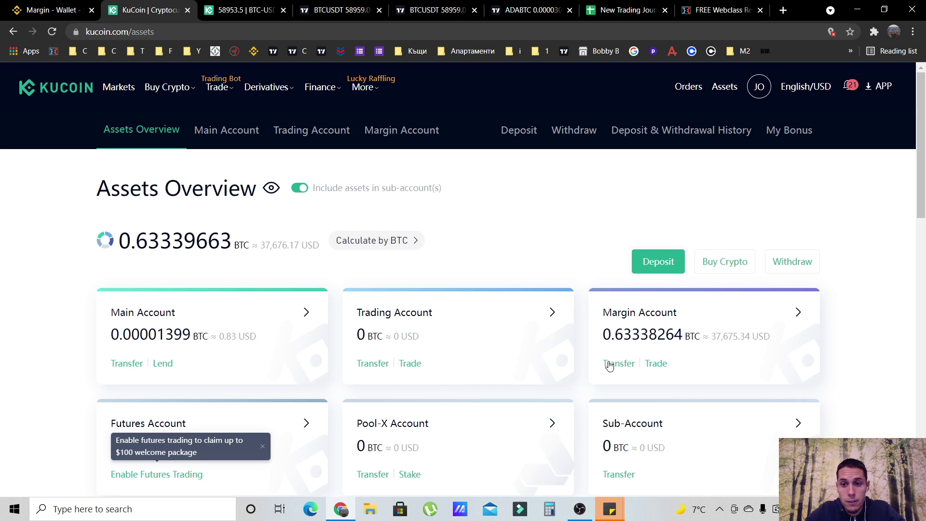
- Start a KuCoin transfer with the direction set from Main Account to Margin Account
click(128, 364)
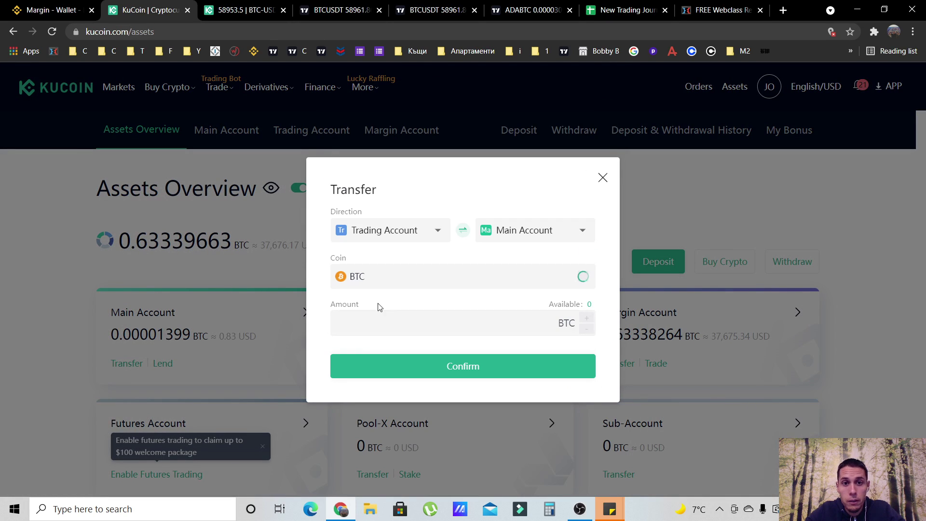
click(464, 231)
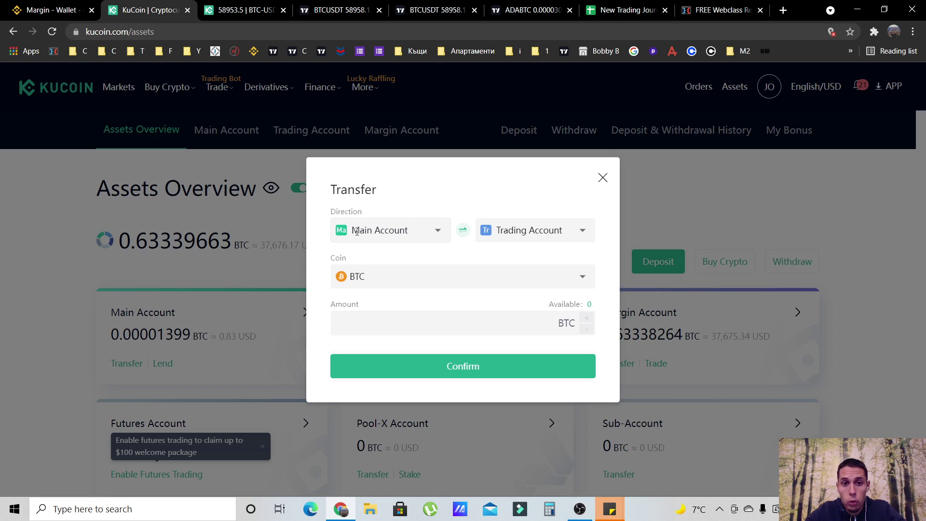
drag(336, 213, 366, 218)
click(382, 214)
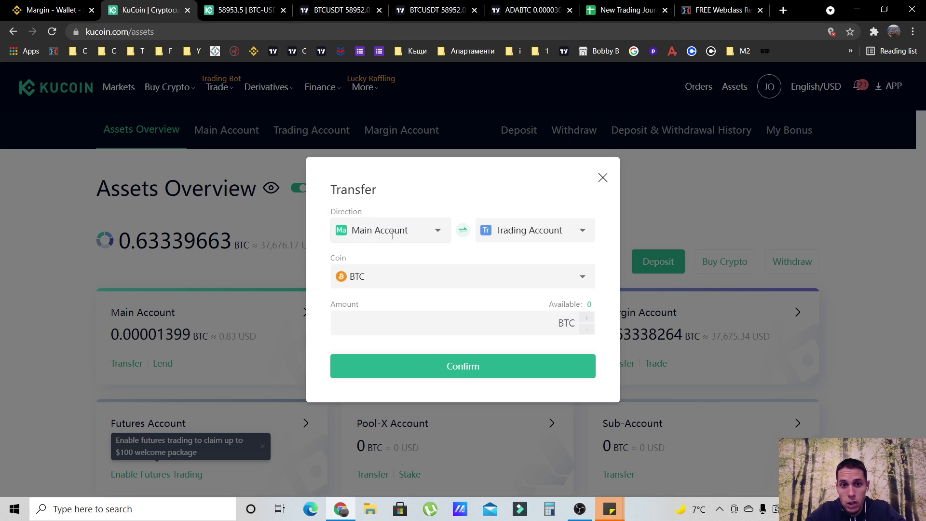
click(579, 233)
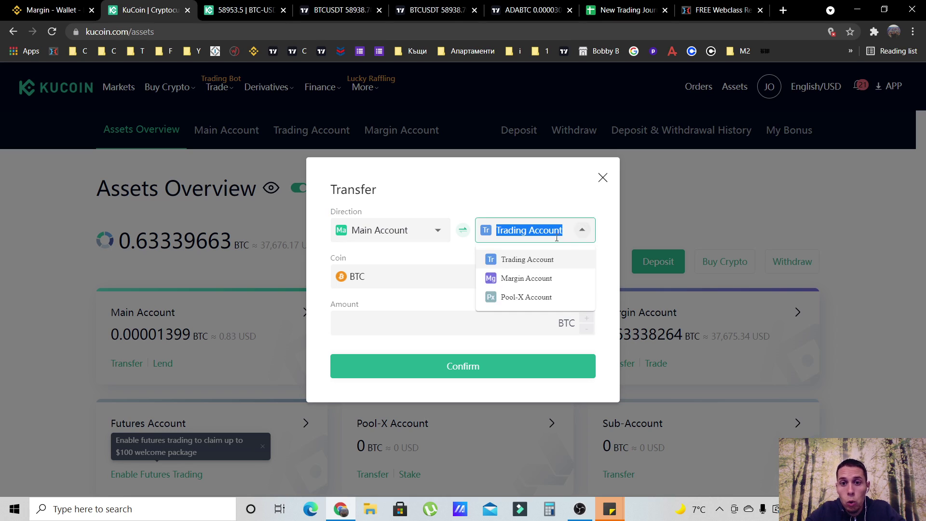
click(519, 277)
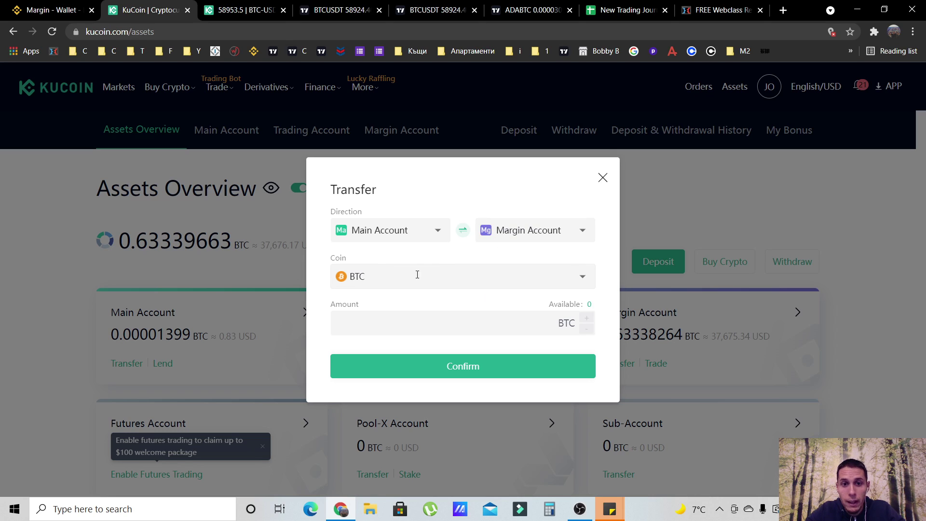
- Choose USDT as the transfer coin, enter 10 as the amount, and close the transfer form without confirming
click(575, 281)
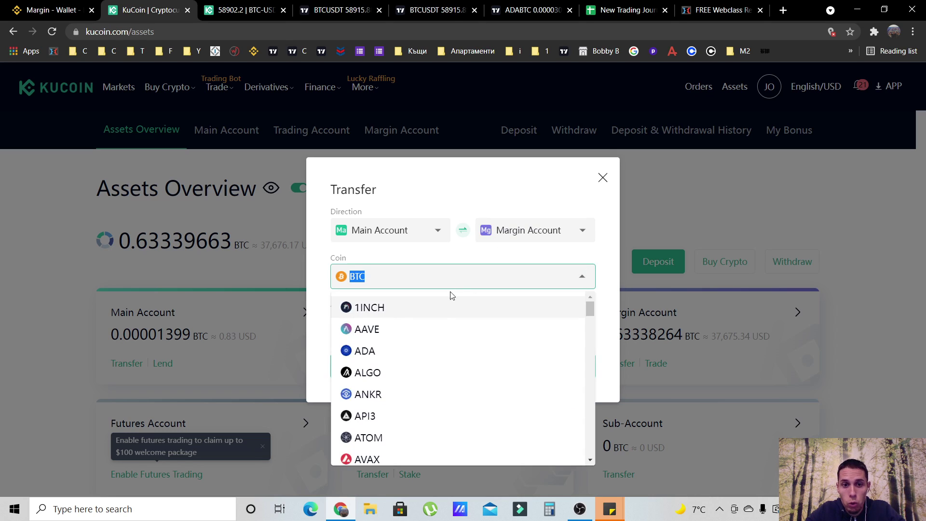
text(usdt)
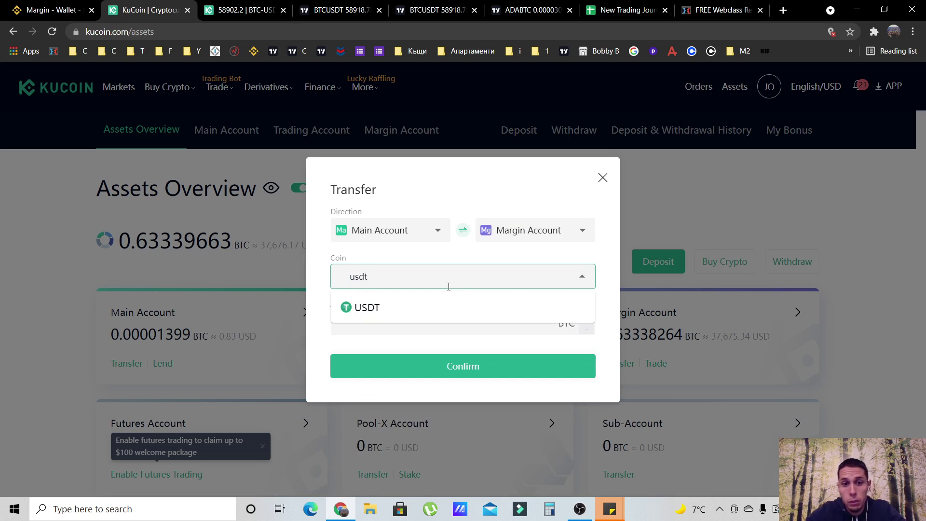
click(413, 306)
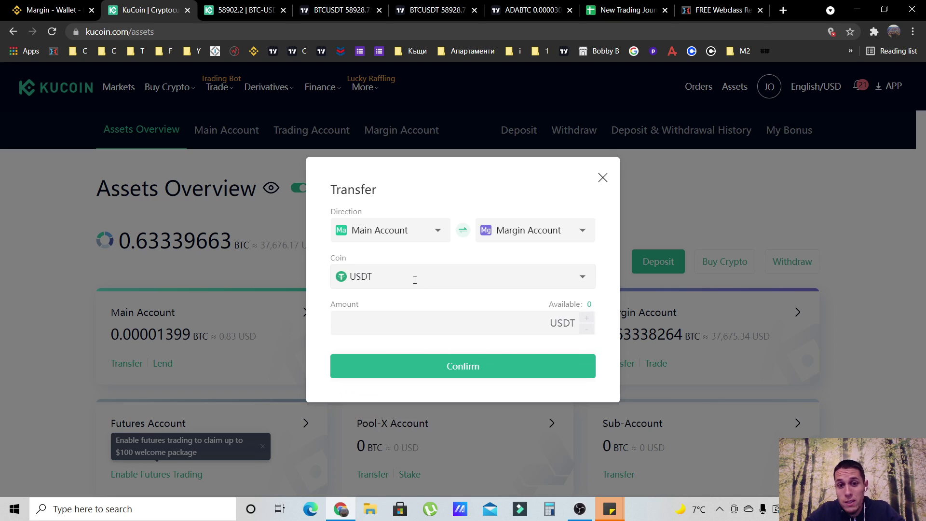
click(392, 320)
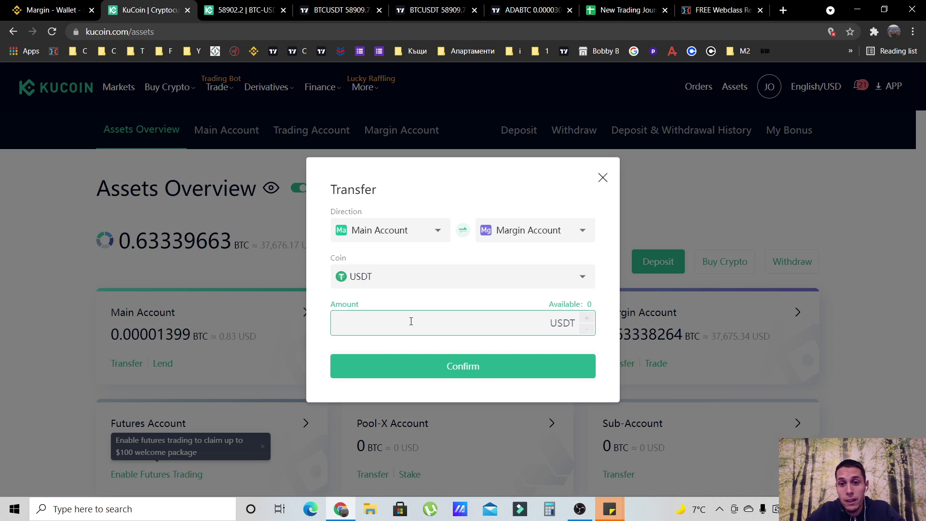
text(100)
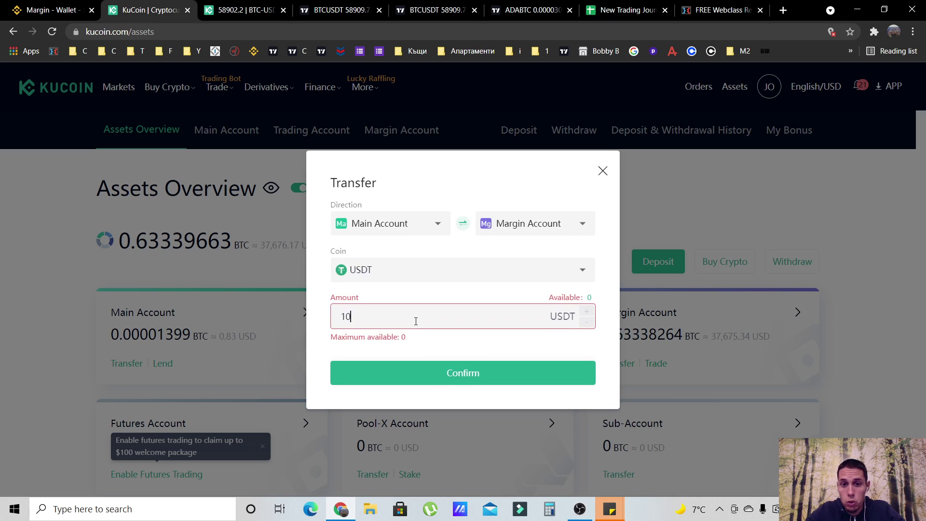
click(602, 171)
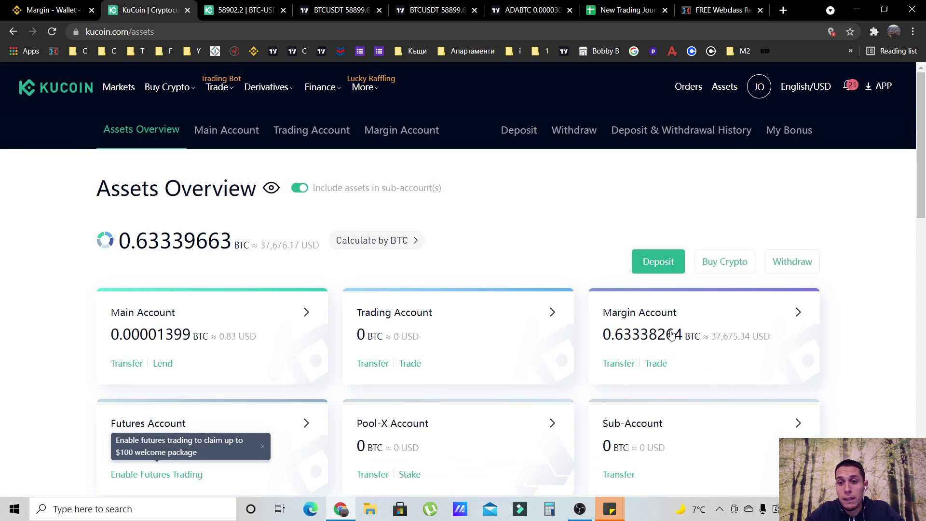
- Close the spare BTC-USDT browser tab, open Margin Trading for BTC/USDT, and bring the margin order form into view
click(283, 10)
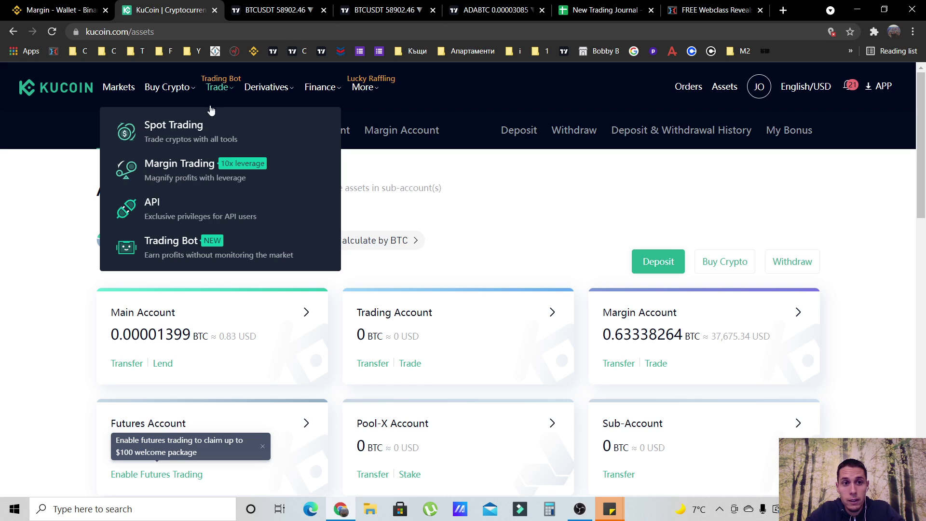
click(182, 175)
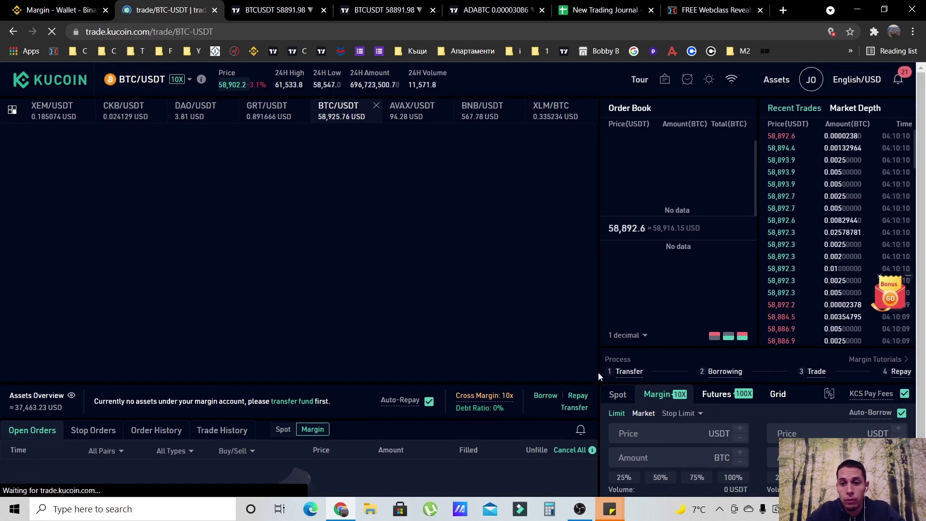
scroll(766, 414, down, 2)
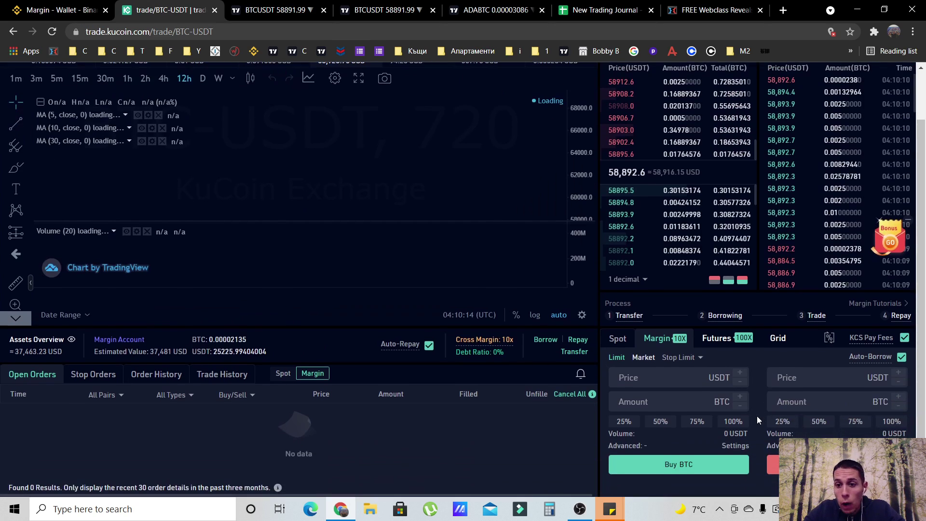
scroll(755, 416, up, 2)
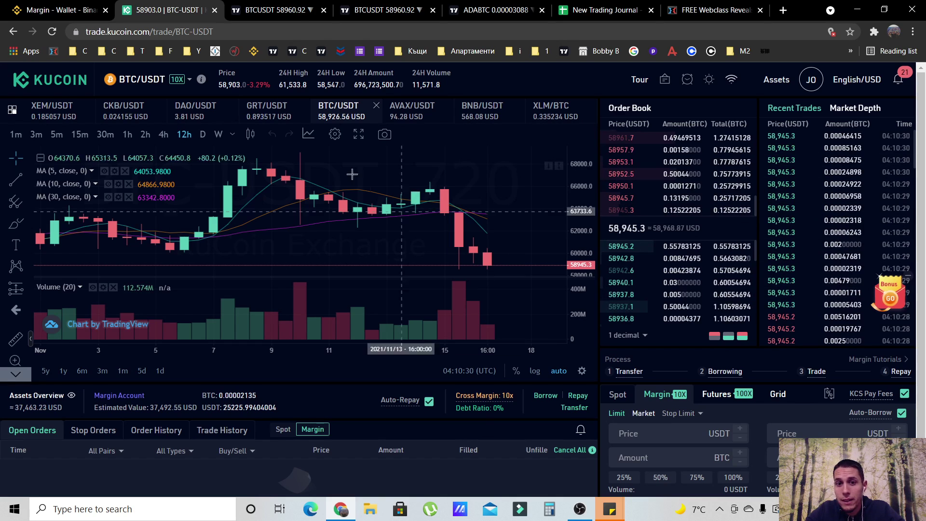
scroll(364, 223, down, 2)
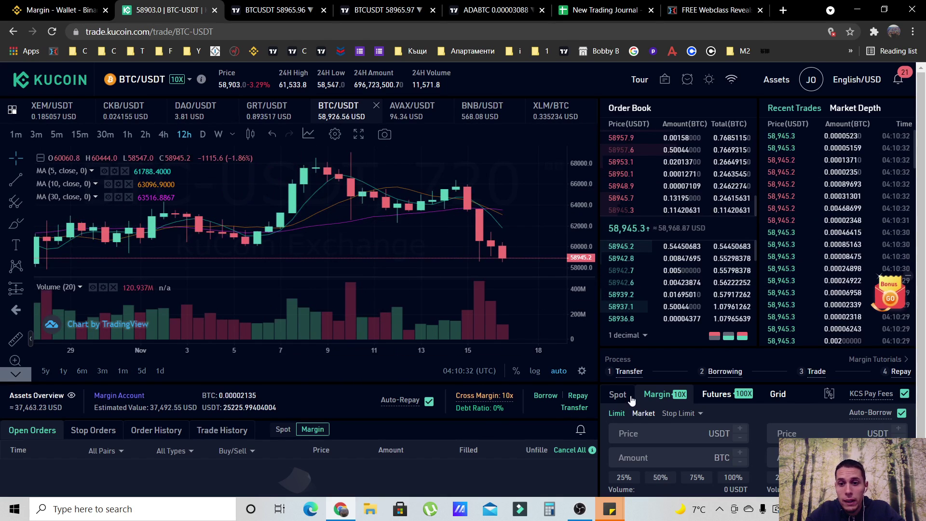
scroll(787, 357, down, 1)
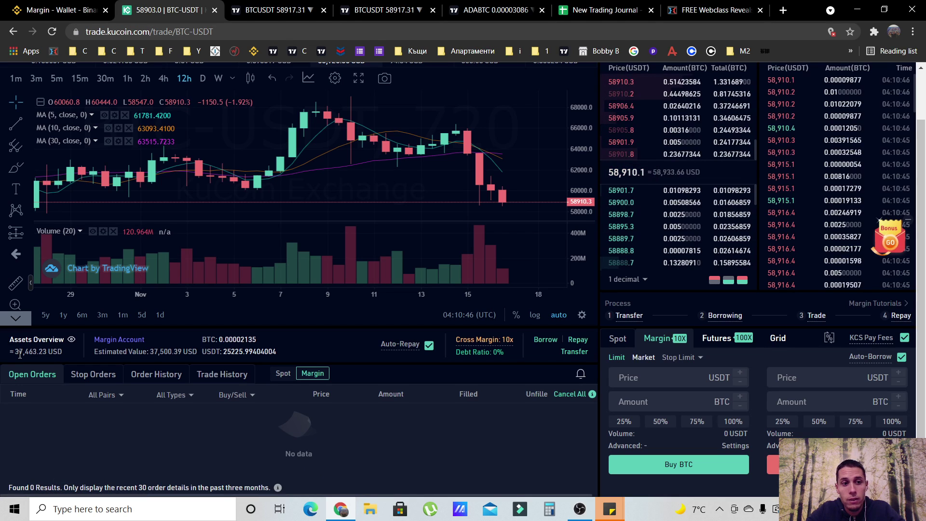
- Glance at the Binance margin wallet, then examine the Cross Margin, order form and Auto-Borrow options on KuCoin's trading page
click(55, 13)
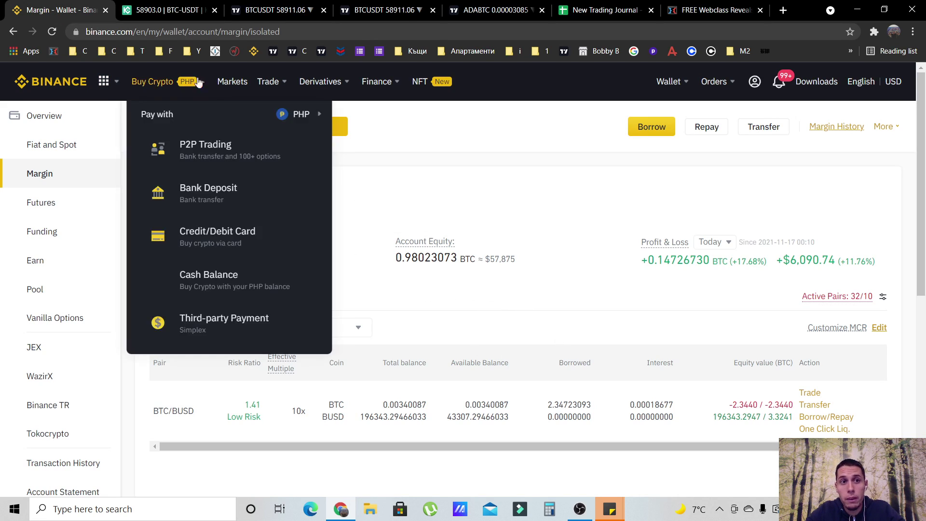
click(147, 10)
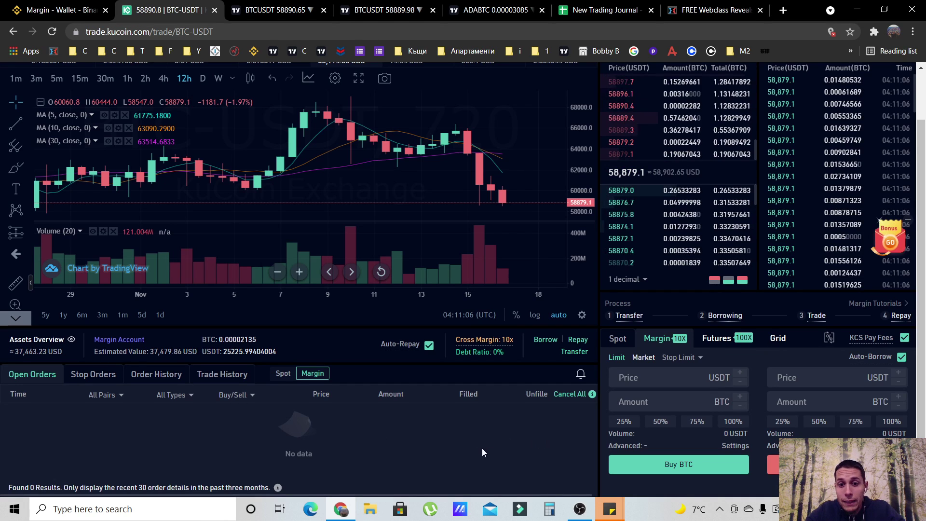
mouse_move(509, 351)
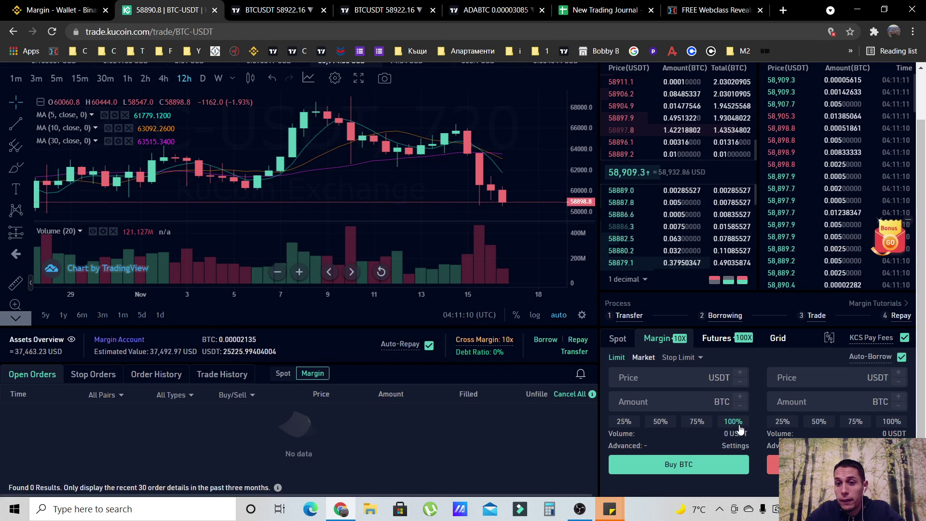
scroll(422, 456, up, 2)
key(ctrl+minus)
key(ctrl+minus)
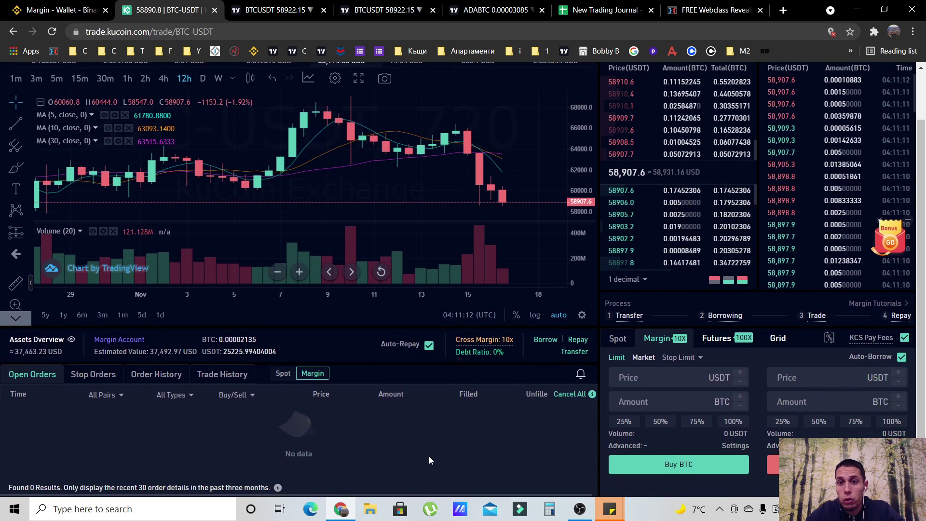
key(ctrl+plus)
key(ctrl+plus)
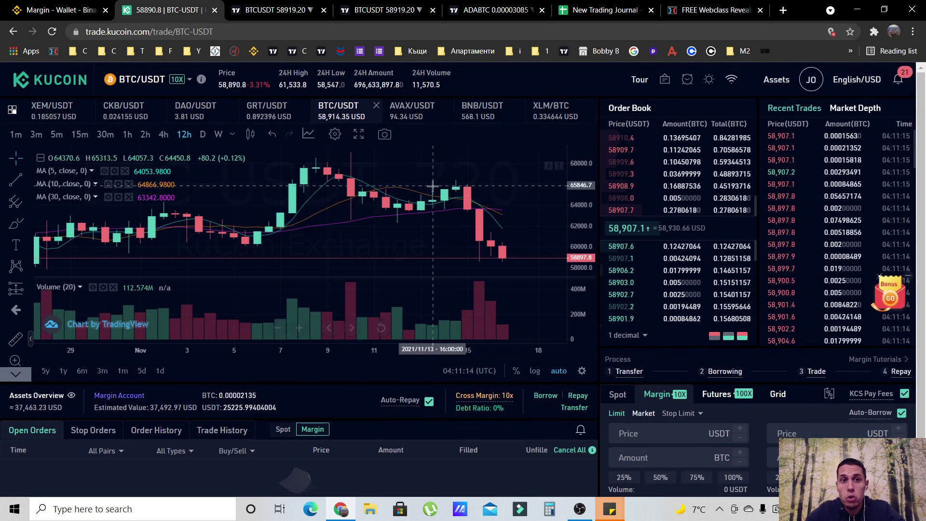
scroll(765, 427, down, 1)
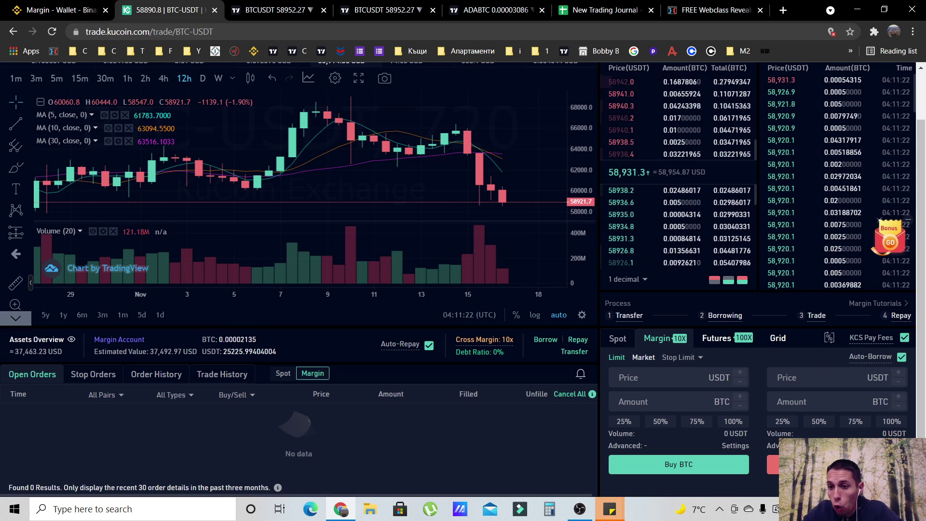
mouse_move(870, 357)
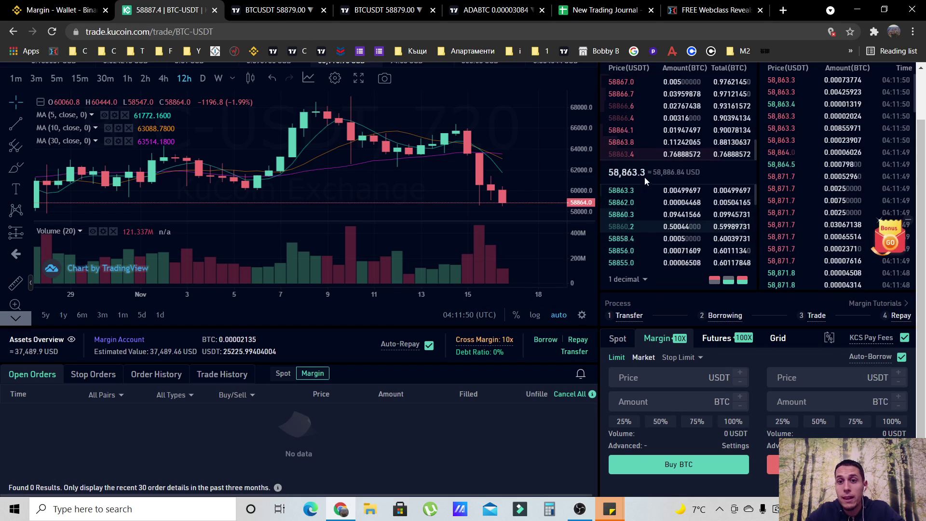
- Duplicate the Binance margin wallet tab to check the refreshed balances and profit, then close the extra tab
right_click(45, 6)
click(85, 91)
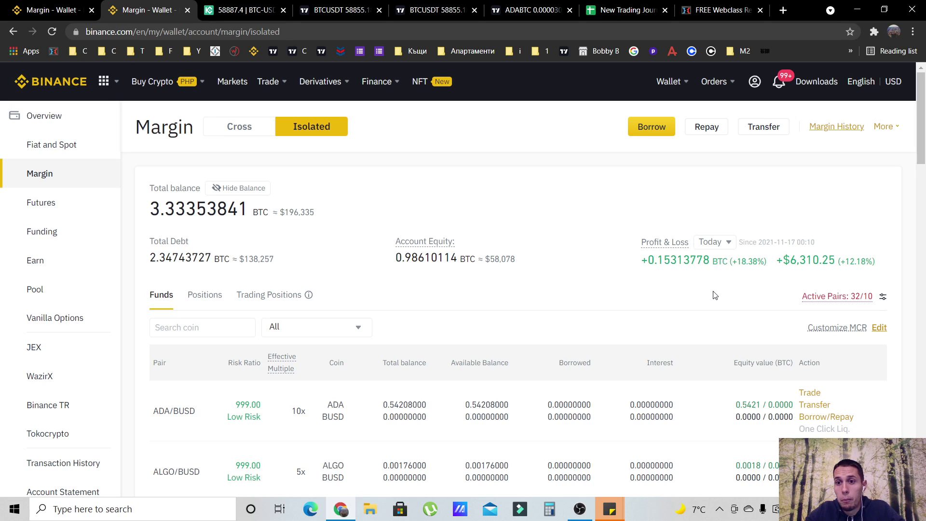
key(ctrl+w)
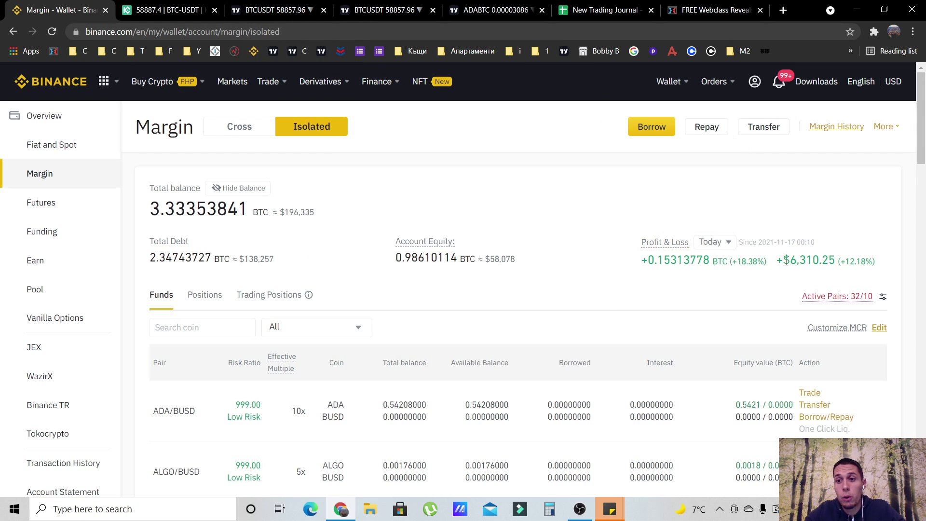
- Switch back to KuCoin's BTC-USDT trading page and select the Amount field of the margin sell order
click(179, 11)
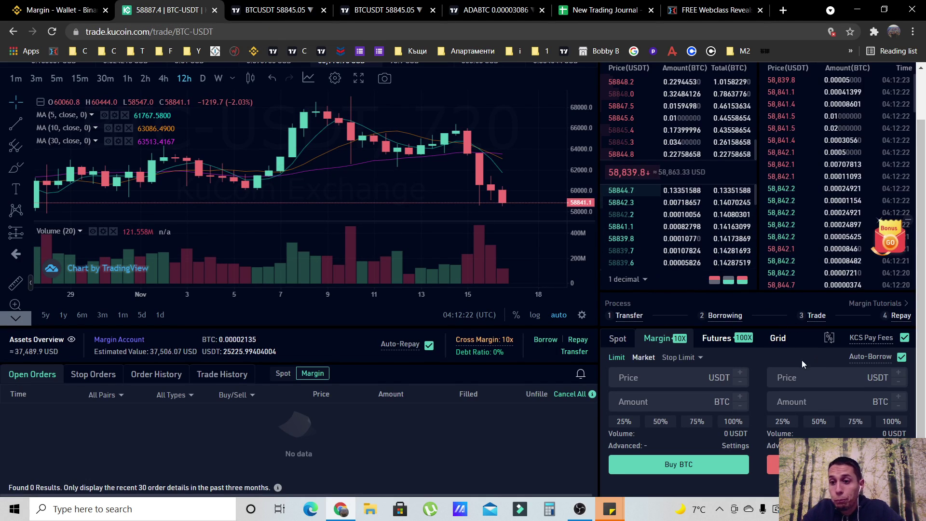
click(843, 397)
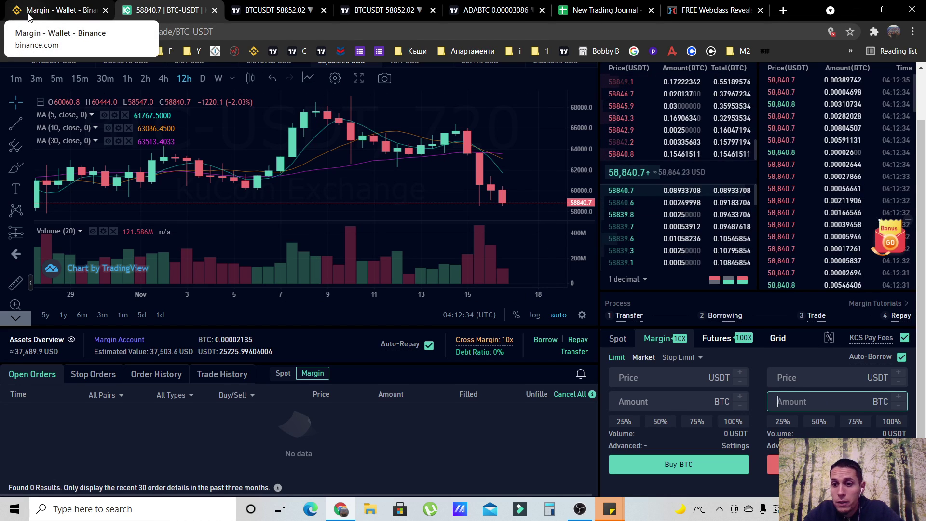
click(831, 399)
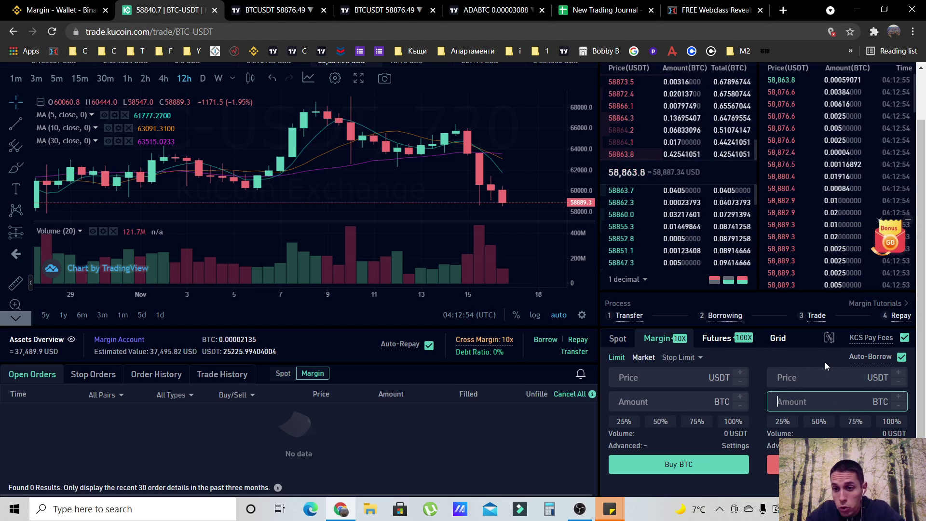
- Open the calculator over the trading page and divide 1000 by 58854 to work out the BTC amount
click(555, 510)
drag(621, 113, 473, 147)
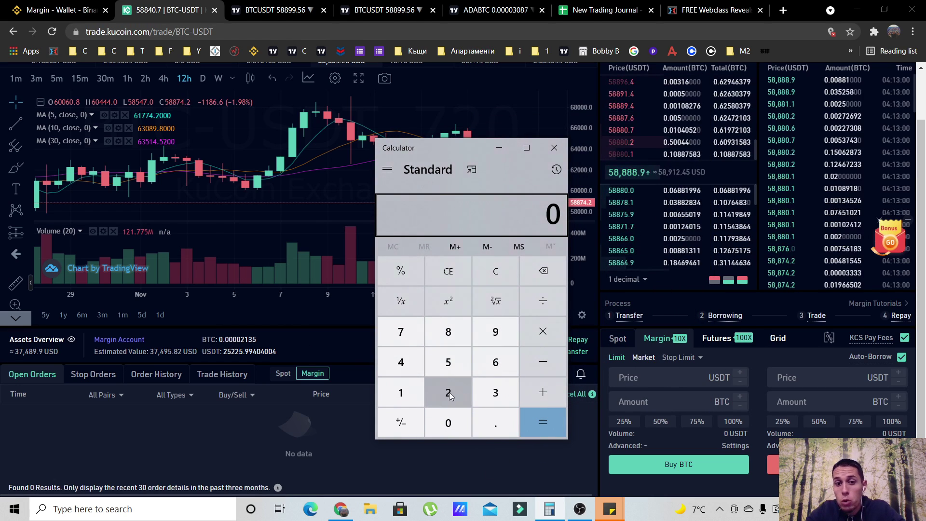
click(408, 395)
double_click(446, 423)
click(446, 423)
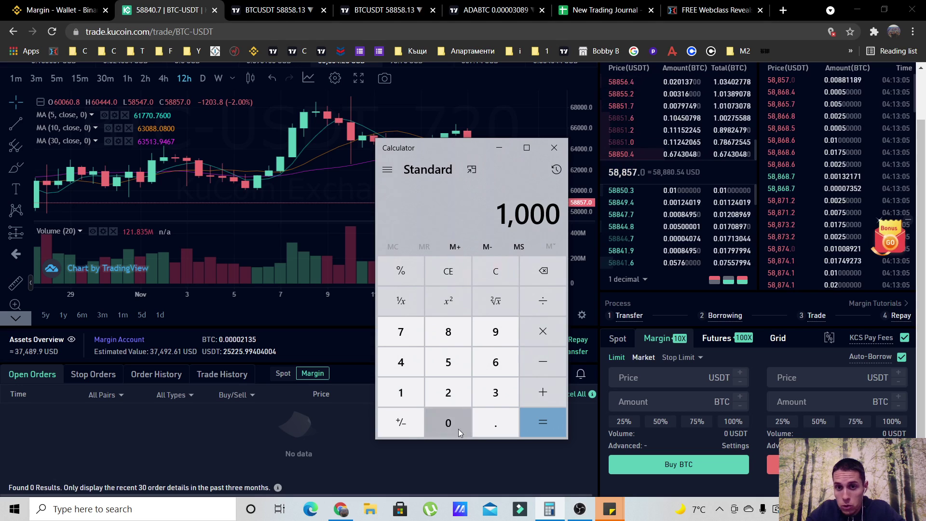
click(556, 297)
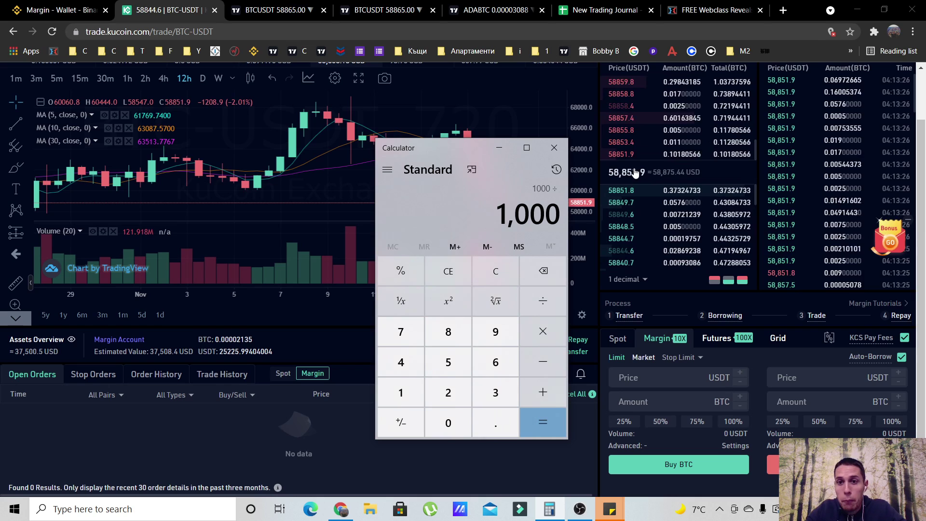
click(447, 357)
click(449, 340)
click(449, 340)
click(449, 362)
click(415, 360)
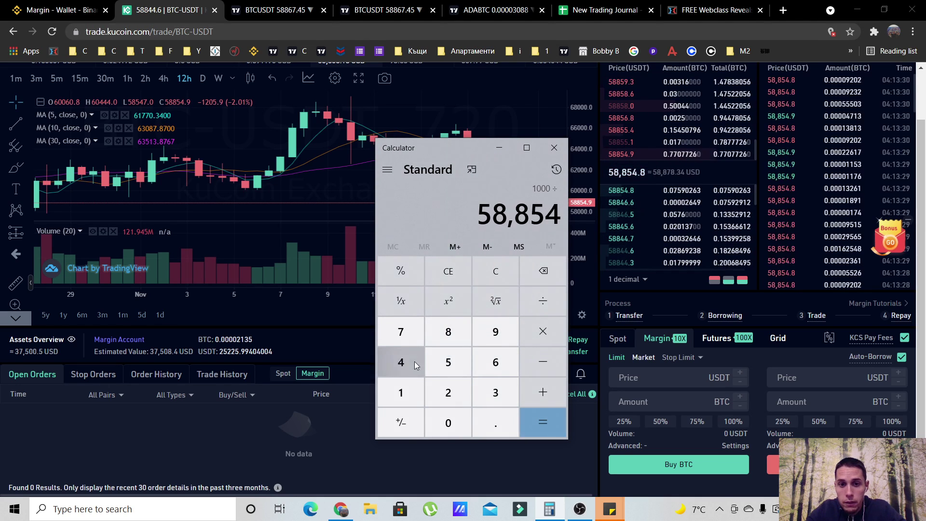
click(541, 427)
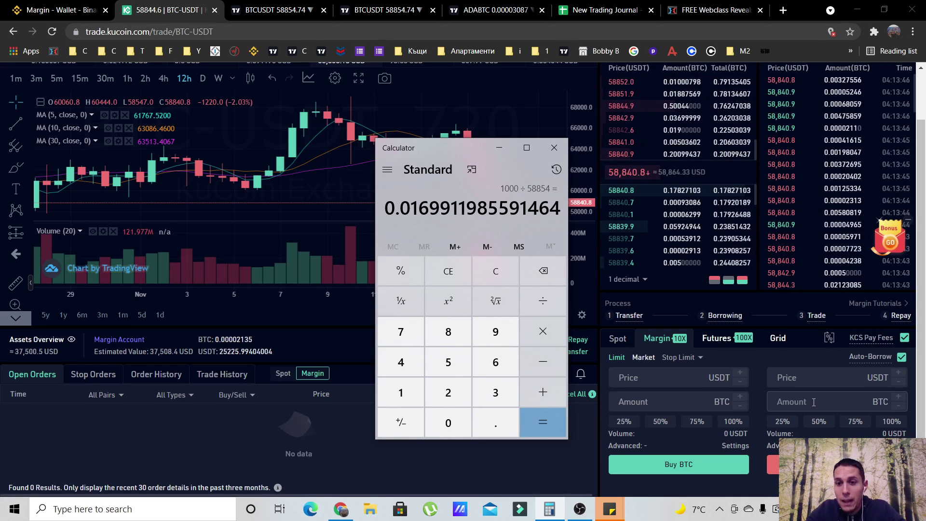
- Enter 0.01699 BTC as the amount in the margin sell order
click(831, 402)
text(0)
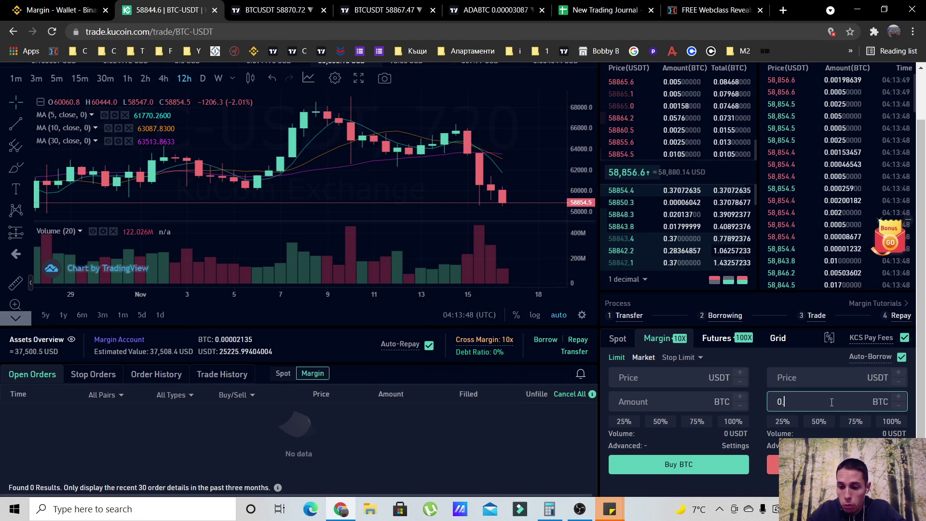
text(.01699)
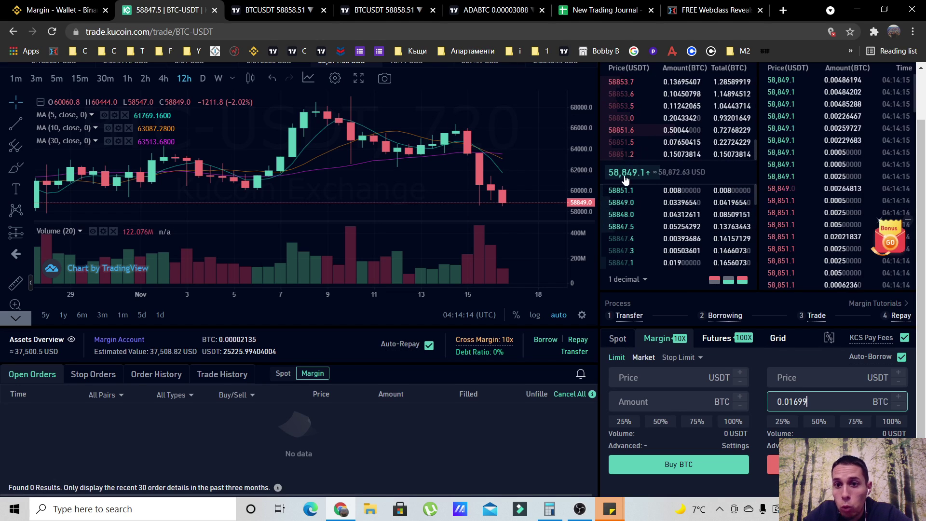
mouse_move(632, 150)
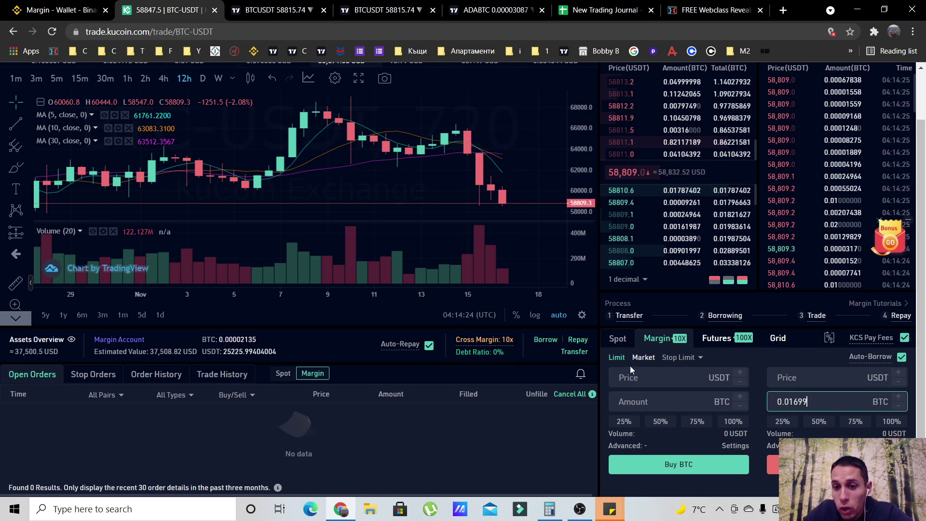
- Switch to TradingView and compare the two 2-hour BTCUSDT charts, ending on the one without the news headline
click(291, 15)
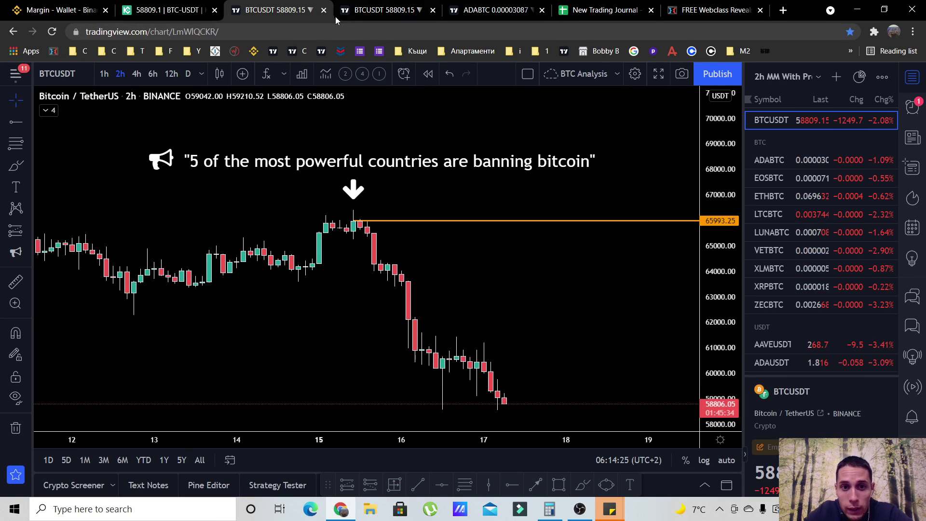
click(381, 10)
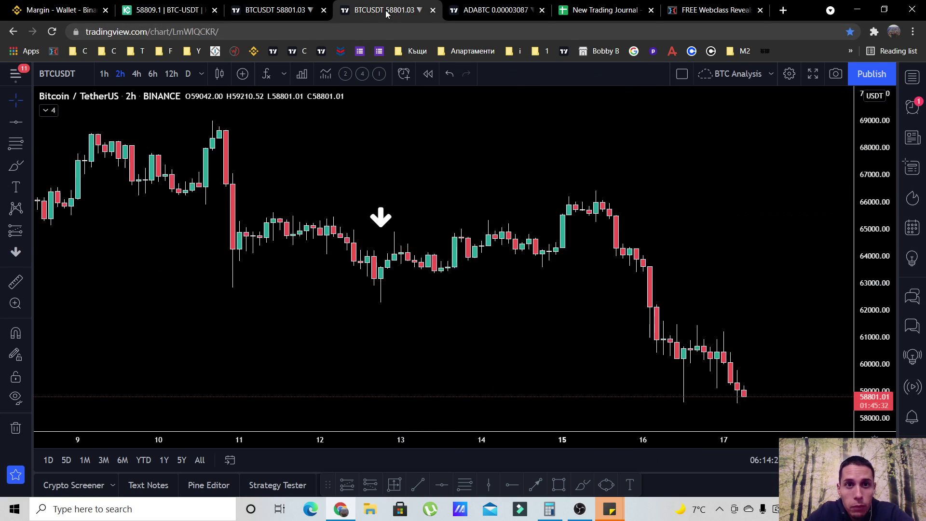
click(267, 12)
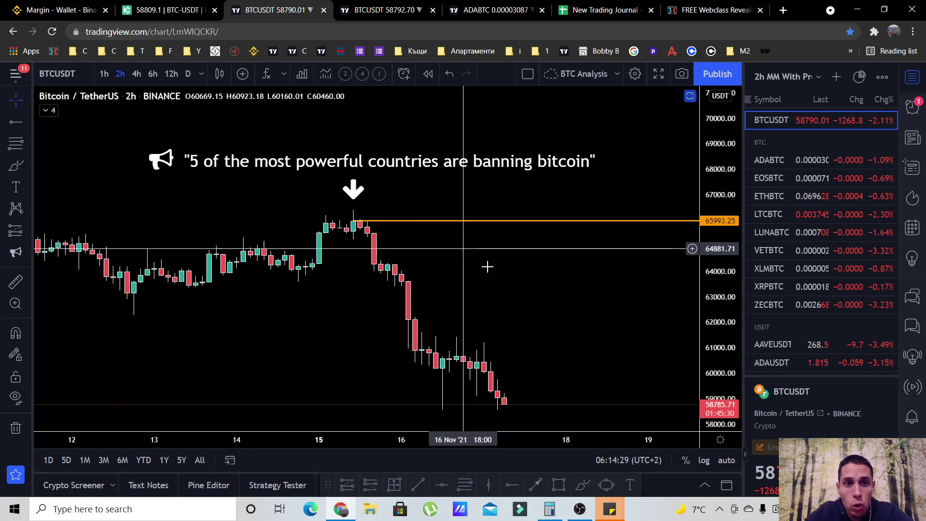
click(368, 11)
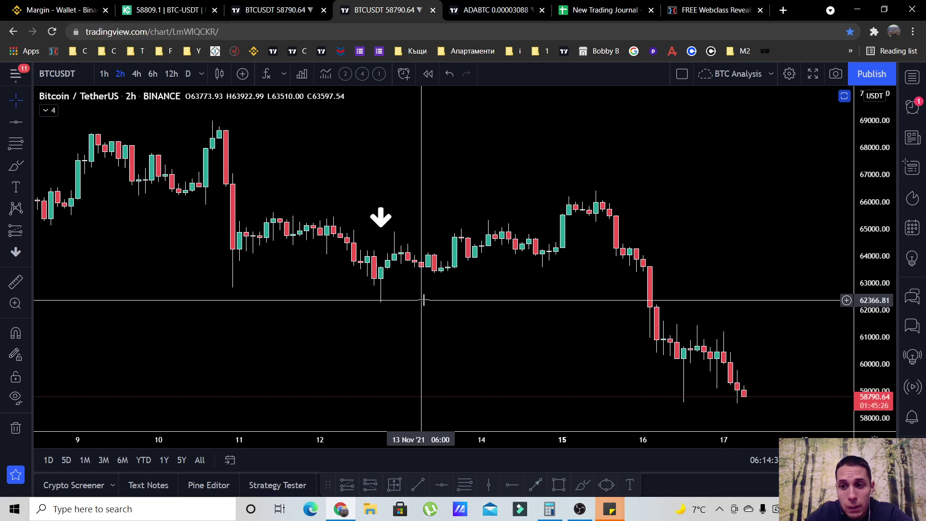
- Brush a circle around the candle low beneath the white arrow, a support line from the 10 November low, and a stroke rising to the arrow
mouse_move(423, 299)
mouse_down()
mouse_move(548, 324)
mouse_move(809, 310)
mouse_up()
drag(708, 339, 736, 337)
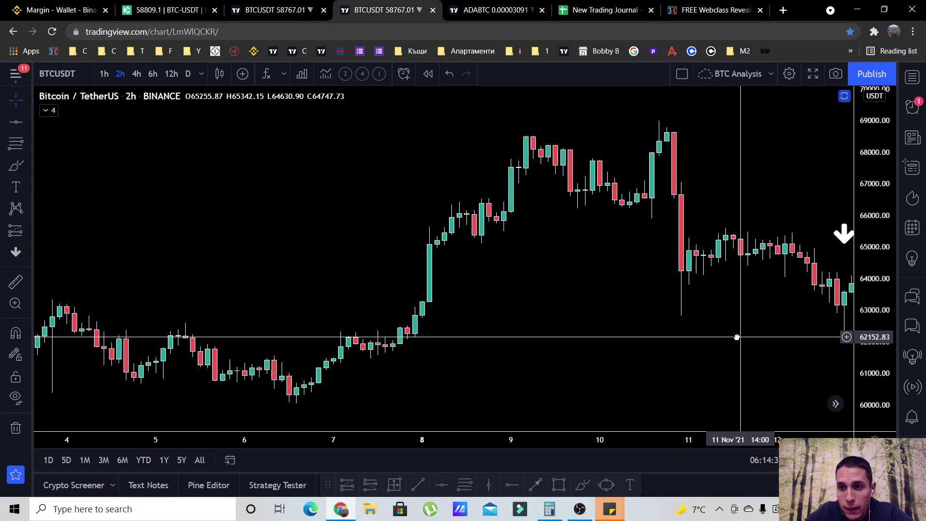
scroll(738, 334, up, 2)
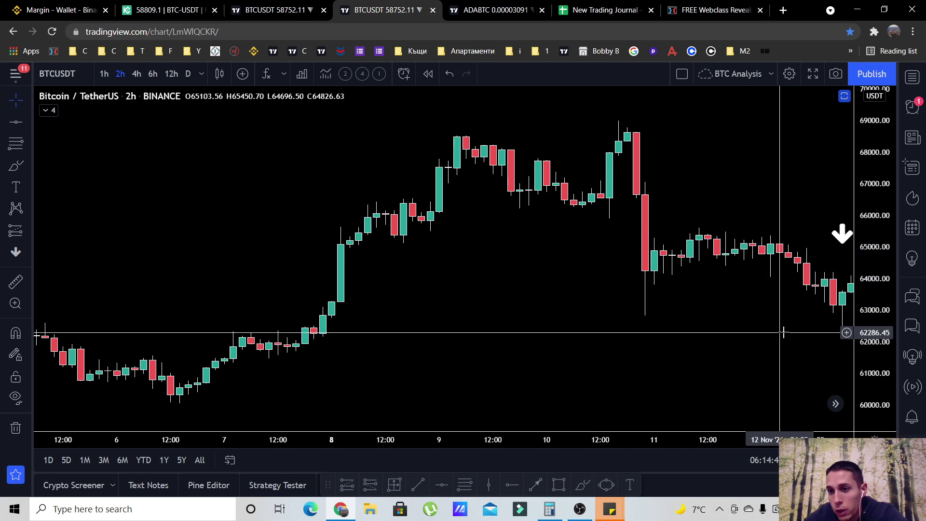
scroll(782, 332, up, 1)
scroll(734, 348, up, 1)
drag(720, 347, 727, 347)
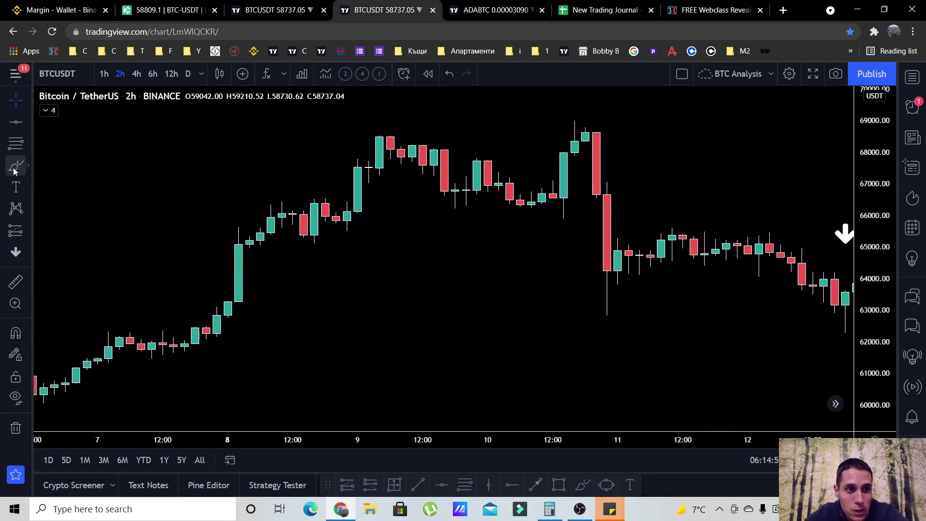
mouse_move(844, 296)
mouse_down()
mouse_move(824, 316)
mouse_move(851, 316)
mouse_move(841, 298)
mouse_up()
drag(574, 316, 847, 314)
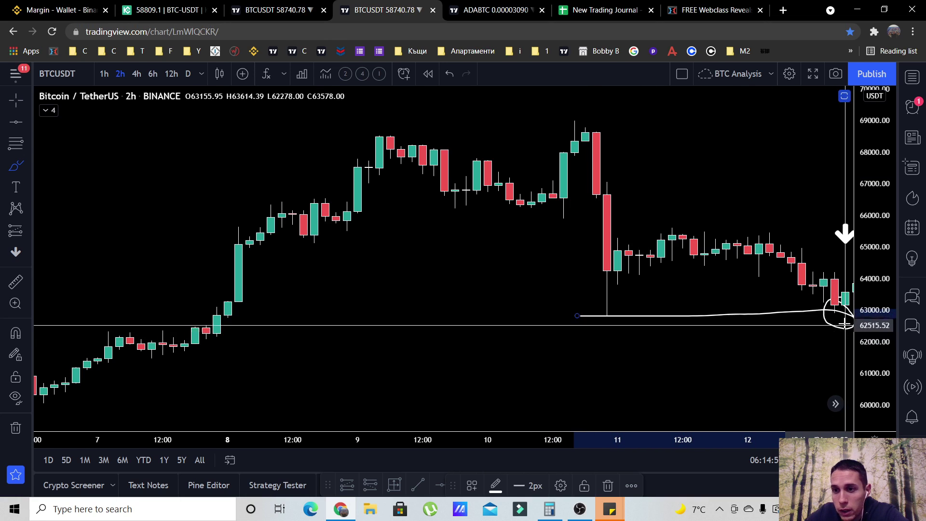
drag(834, 293, 845, 191)
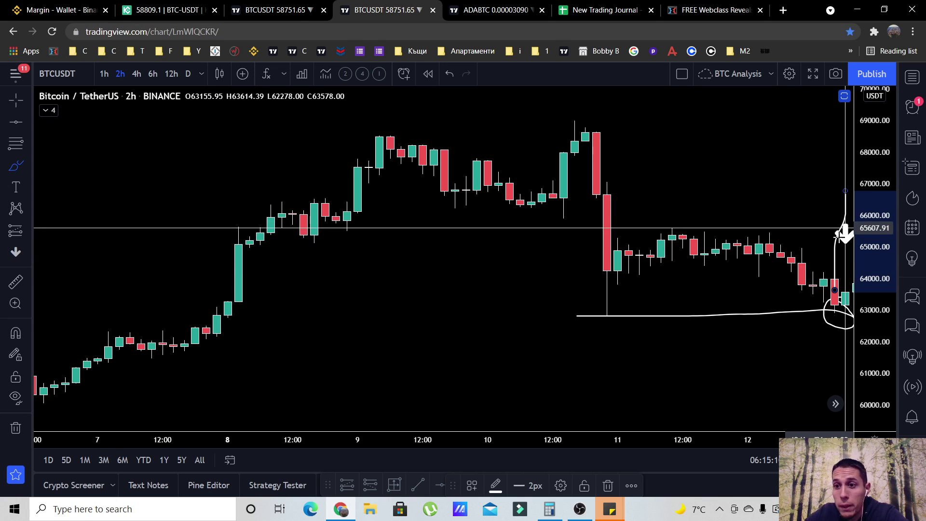
click(580, 509)
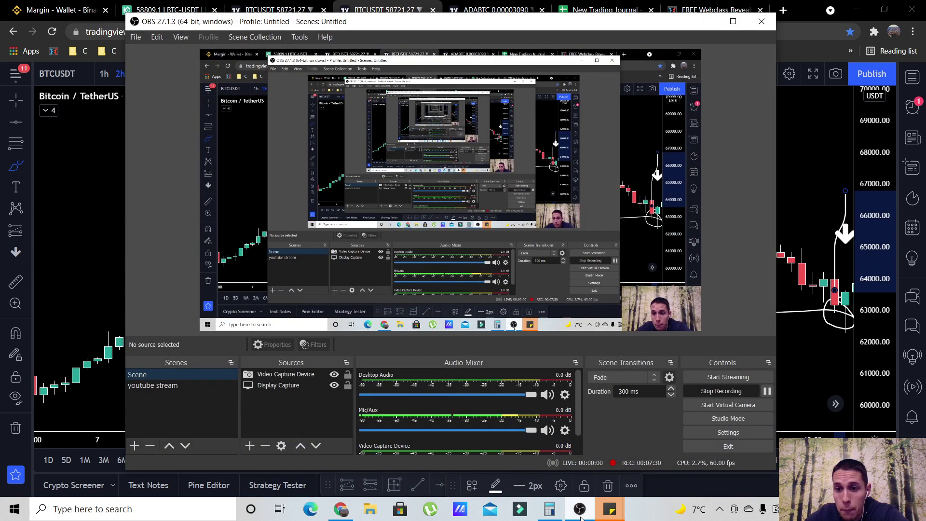
click(580, 509)
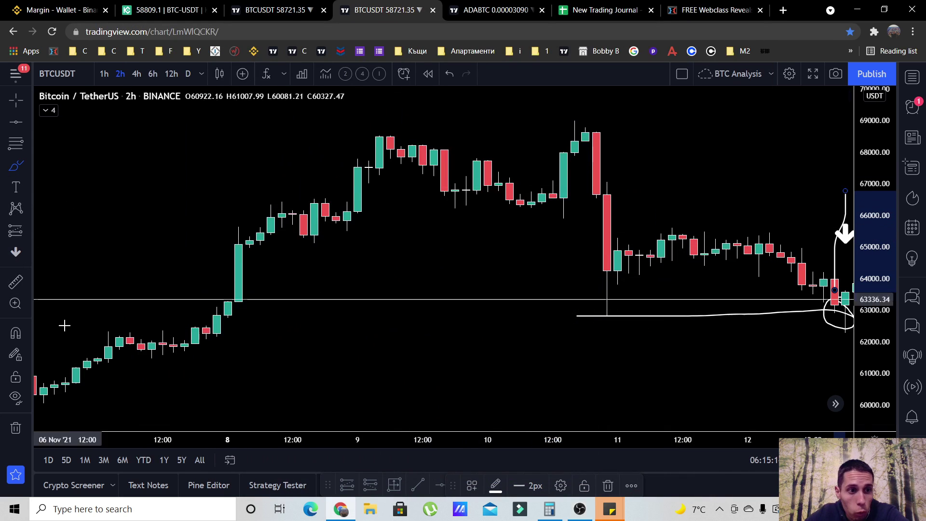
- Place a horizontal line at 66314.20 on the BTCUSDT chart and deselect it
click(436, 487)
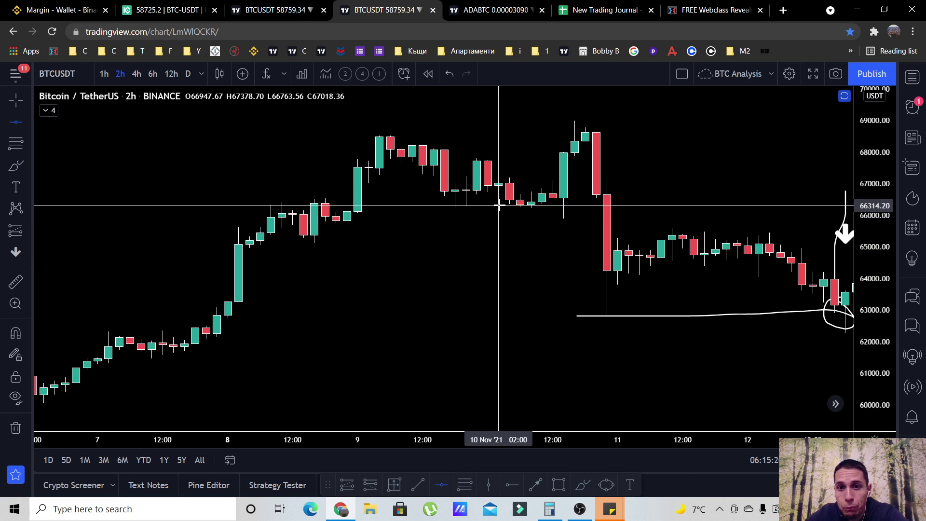
click(444, 206)
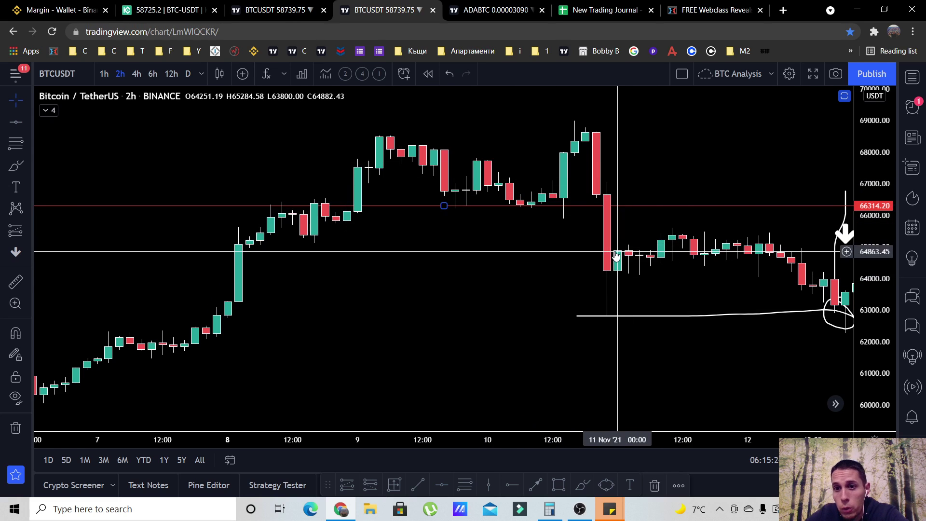
right_click(676, 340)
click(660, 362)
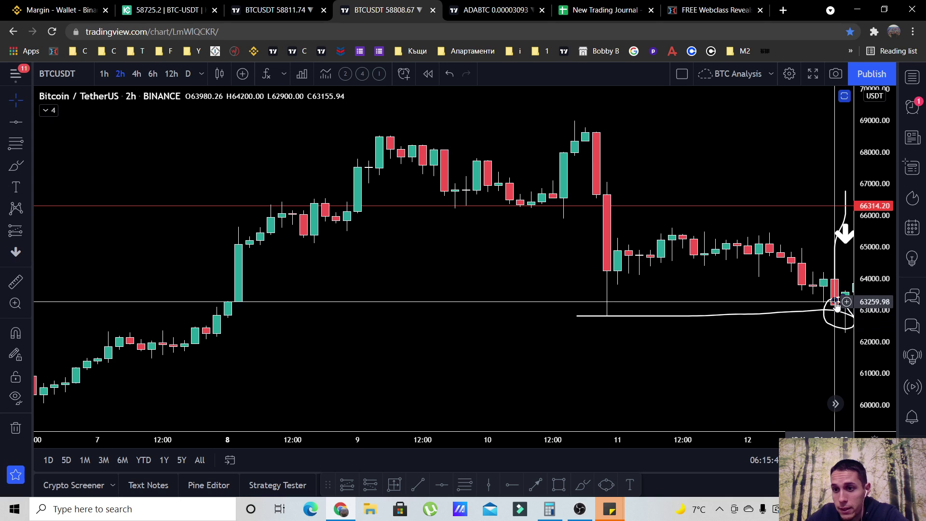
- Check the marked level on the chart, set KuCoin's margin sell price to 66314 USDT, and clear the sell order's amount
click(187, 11)
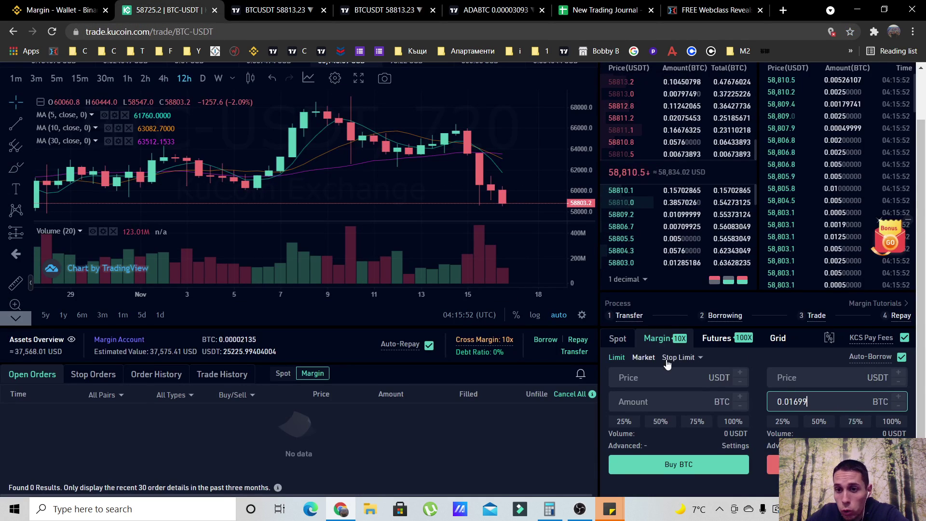
click(817, 378)
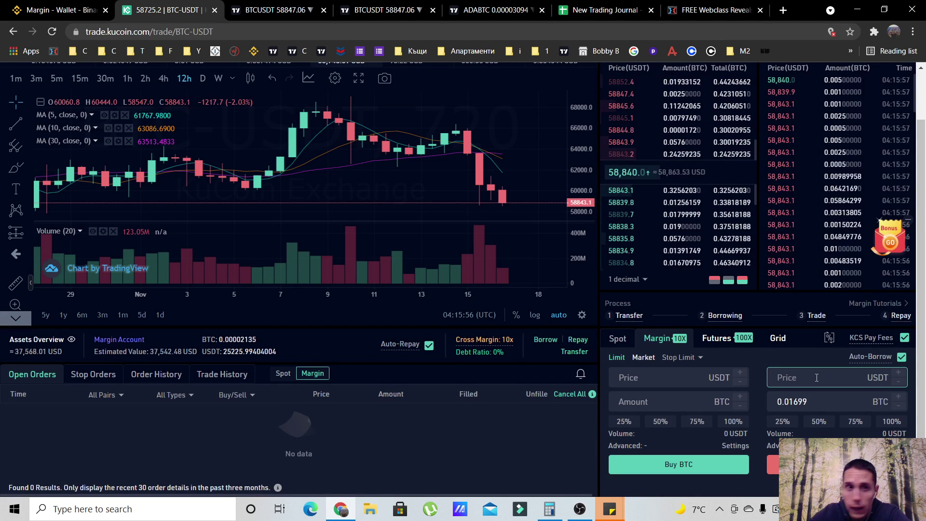
click(275, 10)
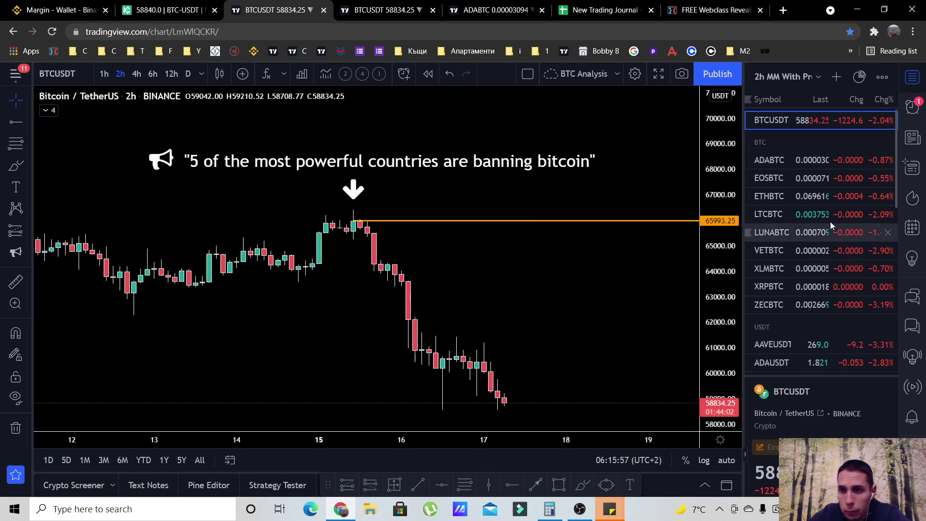
click(357, 11)
click(289, 14)
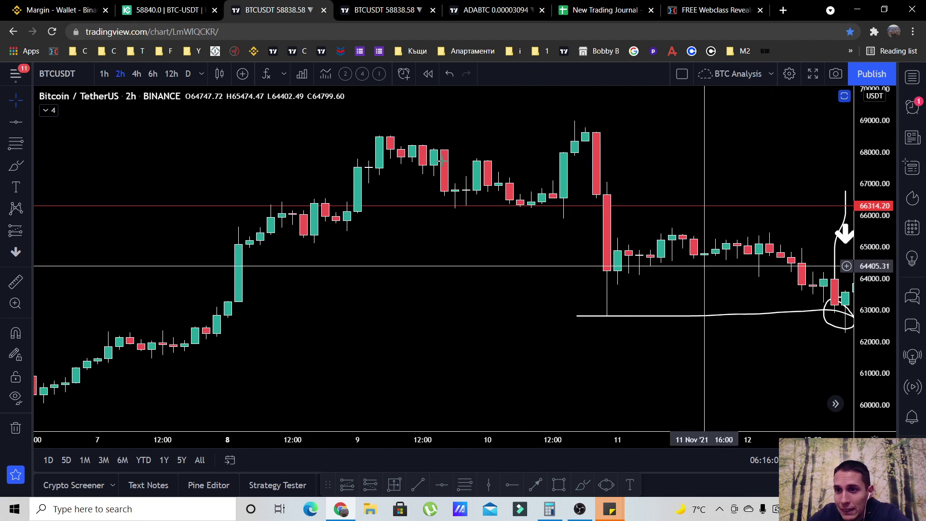
click(168, 9)
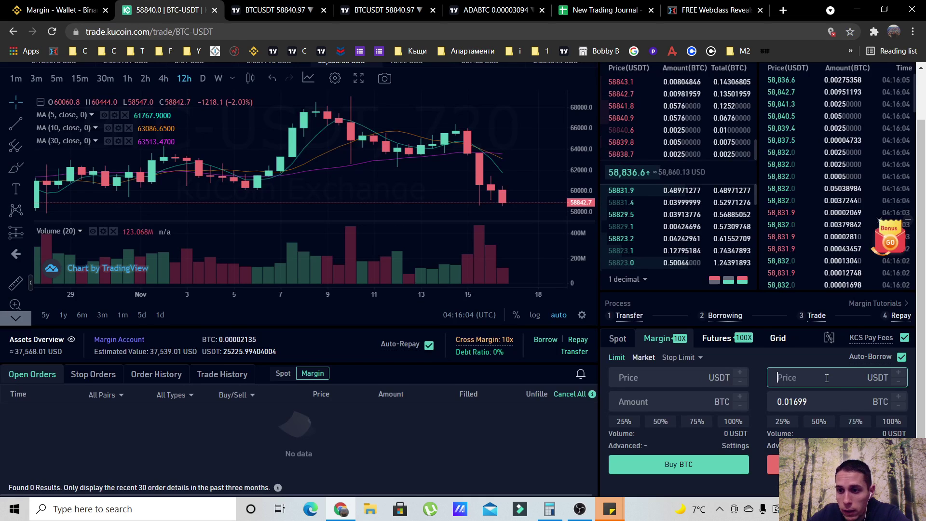
text(66314)
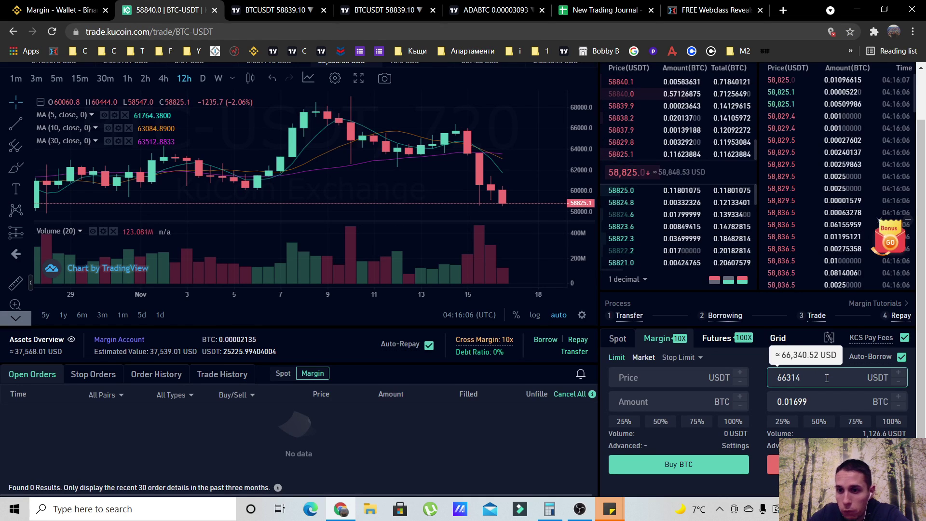
double_click(810, 402)
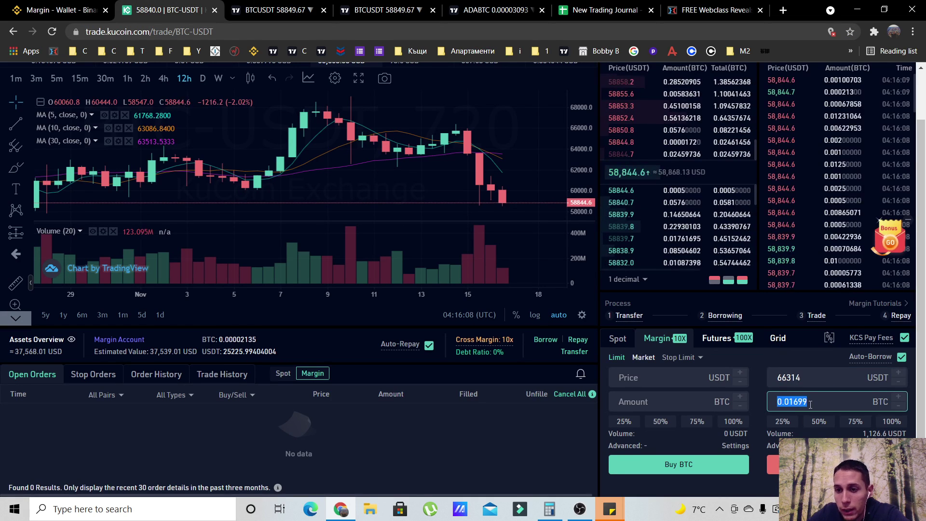
key(BackSpace)
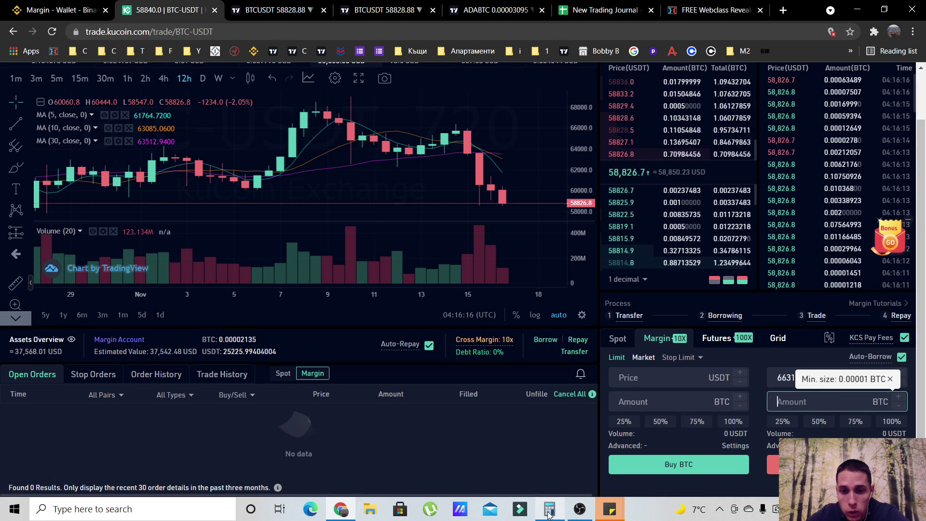
- Switch to TradingView's chart with the 66314.20 level and calculate 1000 ÷ 66314 in Calculator beside it
click(280, 11)
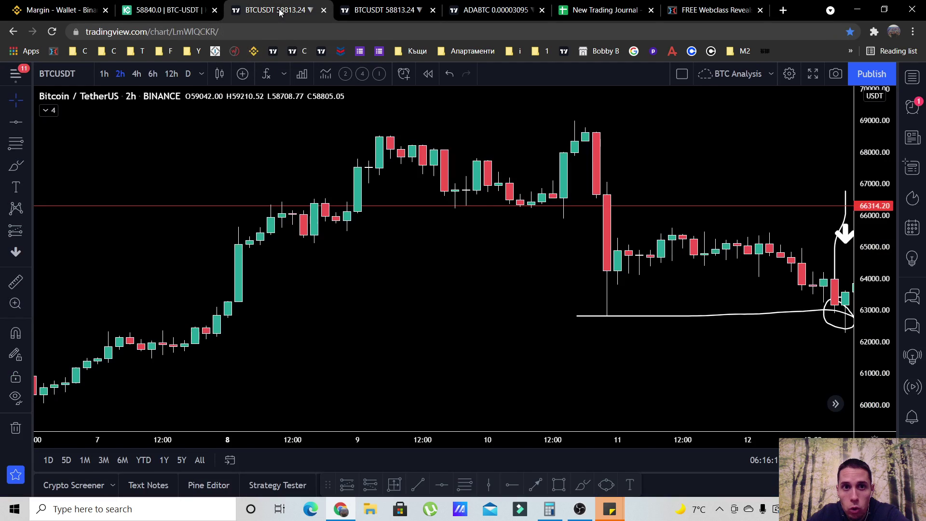
click(550, 508)
drag(473, 142, 196, 124)
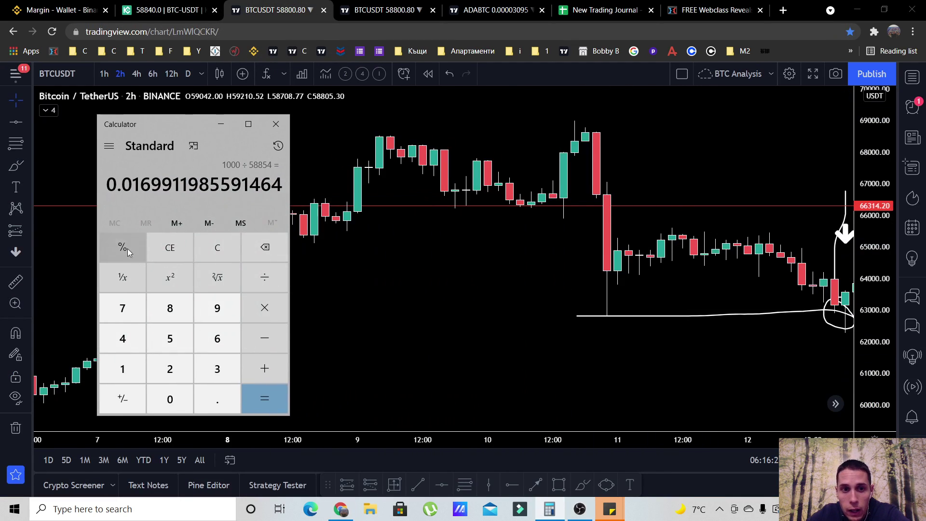
click(195, 248)
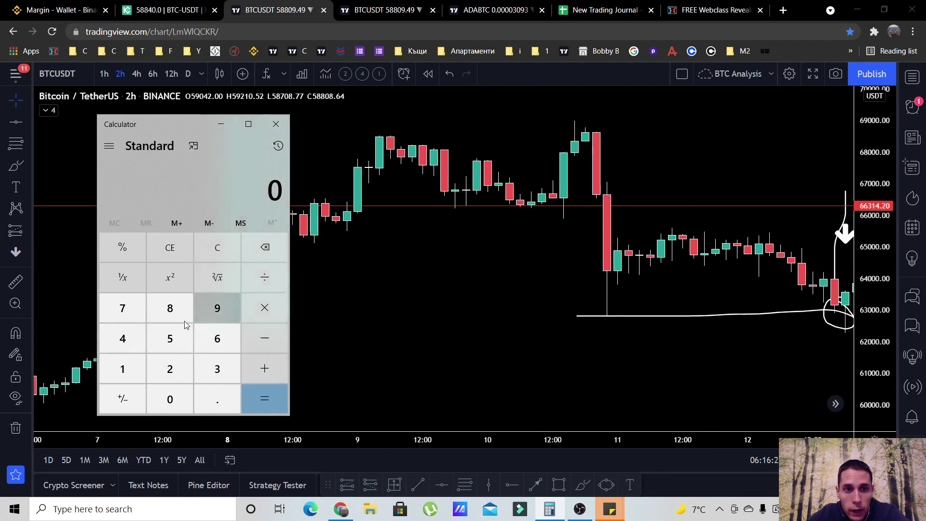
click(164, 399)
click(163, 398)
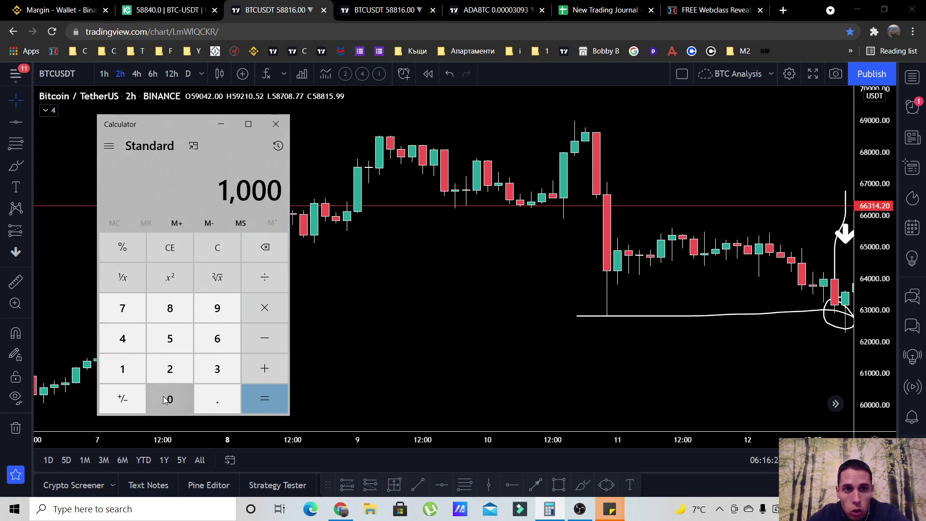
click(268, 283)
click(215, 342)
click(215, 342)
click(217, 369)
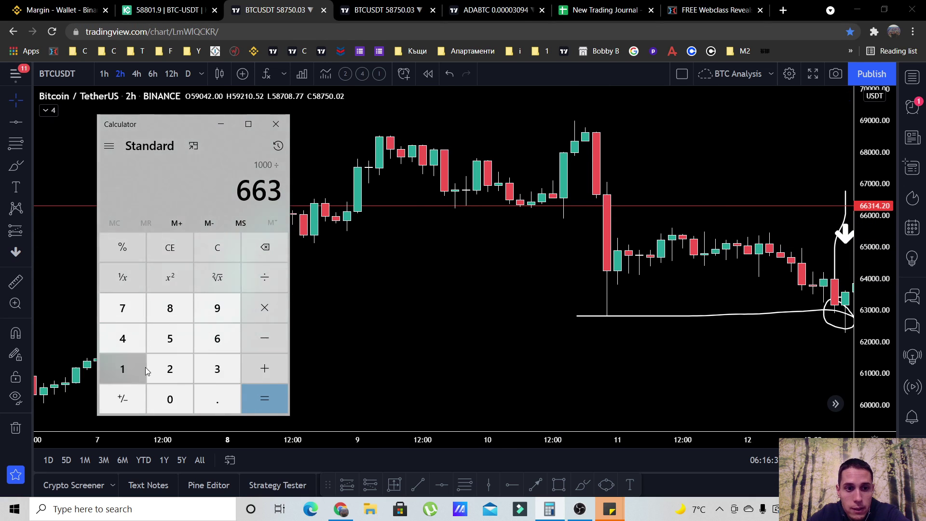
click(144, 369)
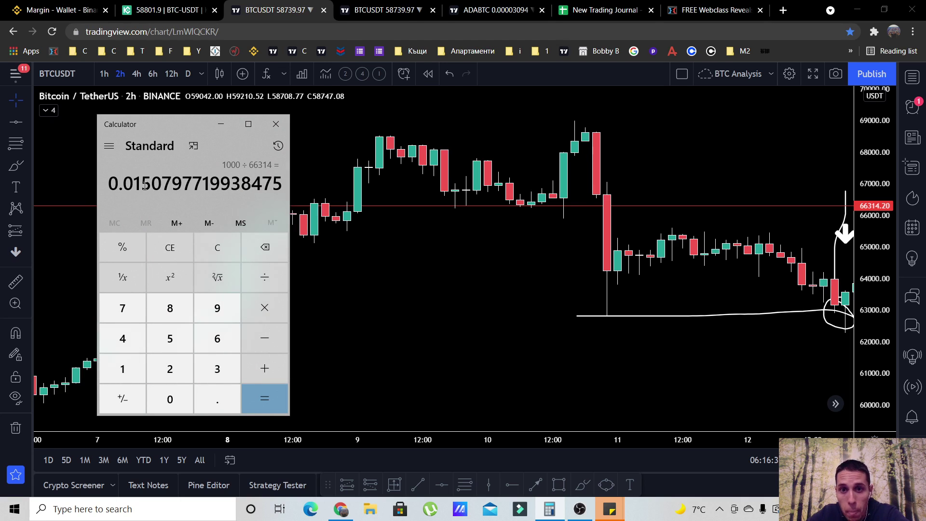
- On KuCoin, set the margin sell amount to 0.0150 BTC and place the limit sell order at 66314 USDT
click(170, 14)
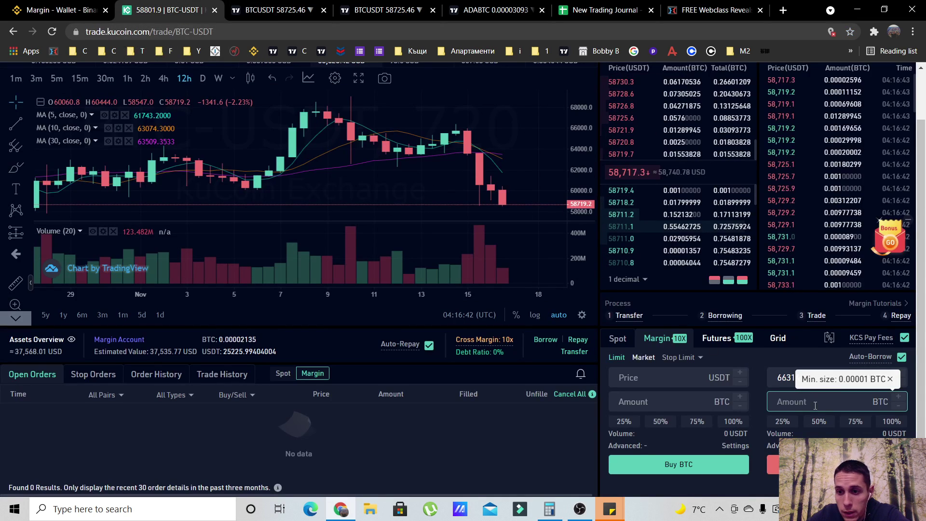
text(0.0150)
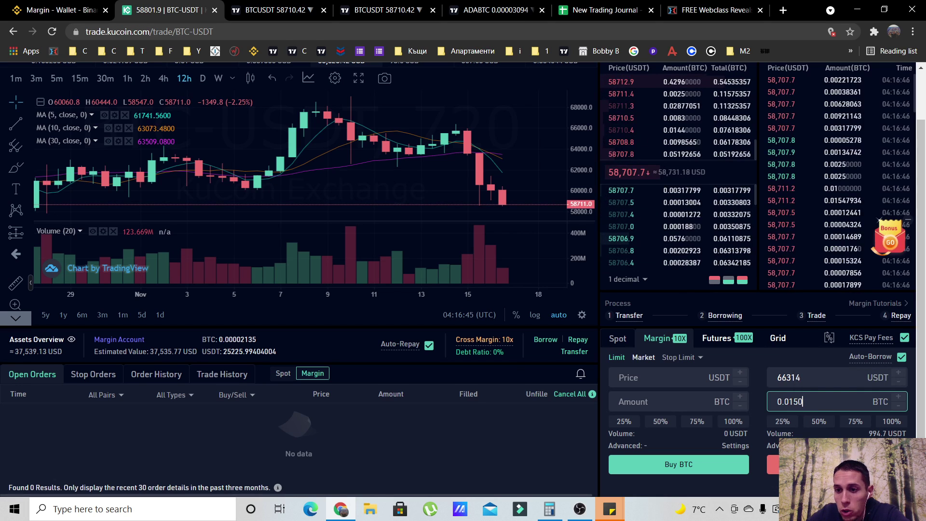
key(Return)
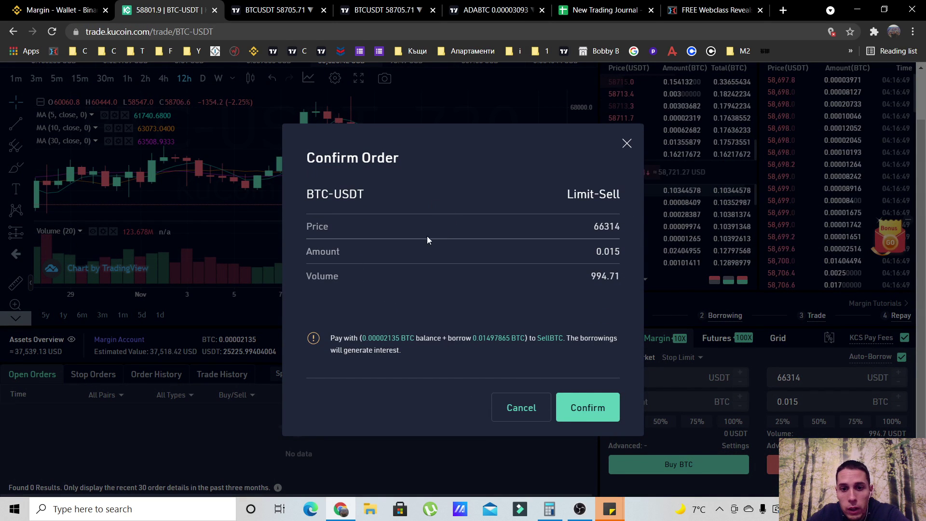
click(587, 408)
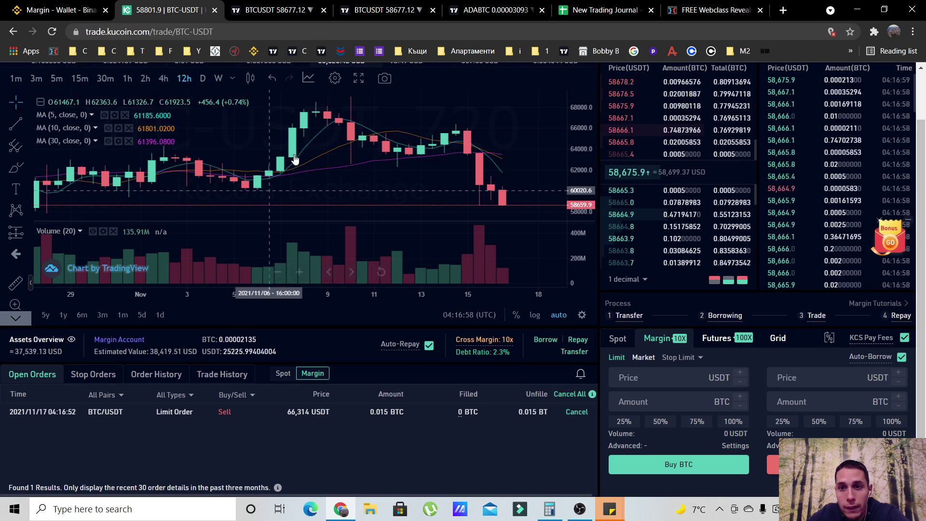
- Switch to Binance's isolated margin wallet, duplicate its browser tab and close the original one
click(47, 13)
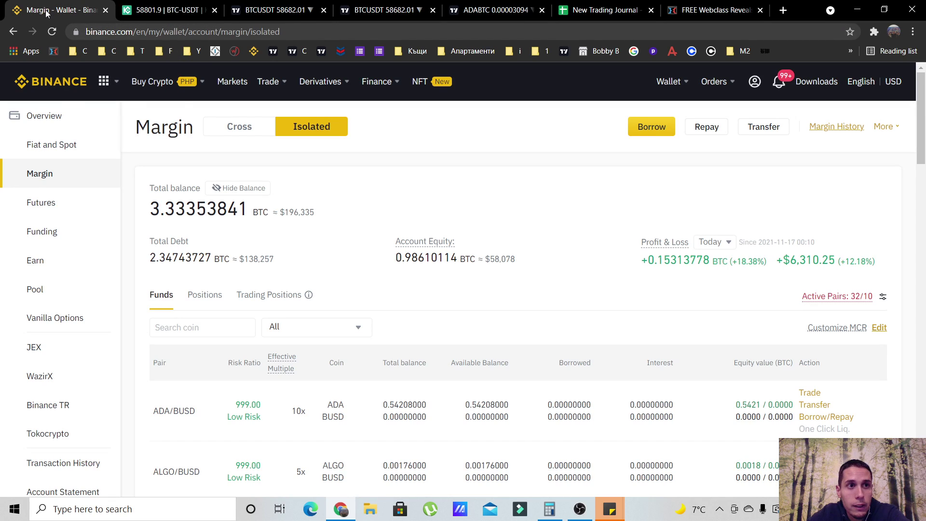
right_click(46, 13)
click(80, 98)
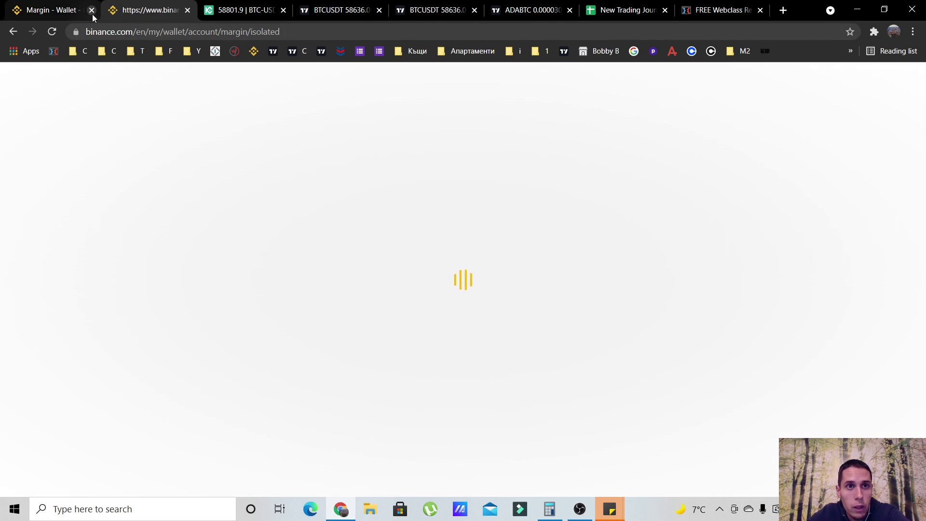
click(93, 16)
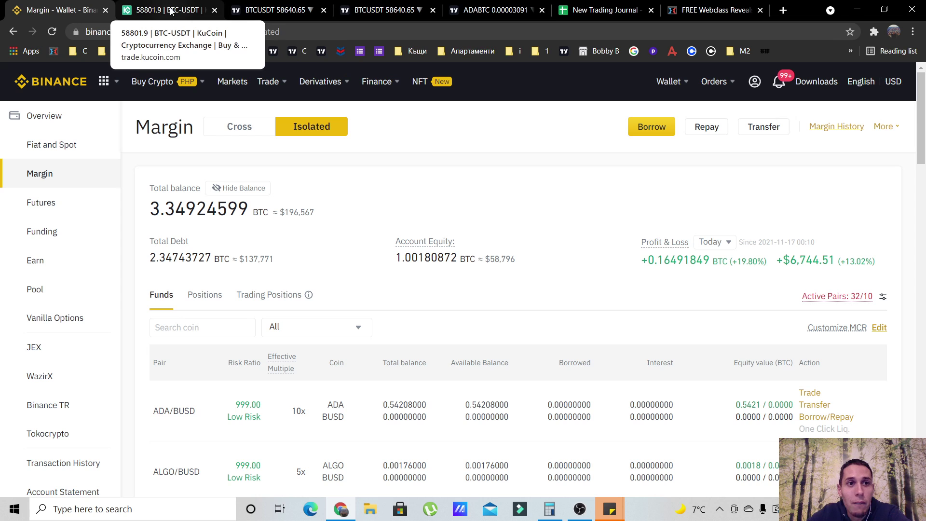
- Compare KuCoin's open limit sell order with TradingView's BTCUSDT chart, from the 66314.20 line across to the latest candles
click(203, 10)
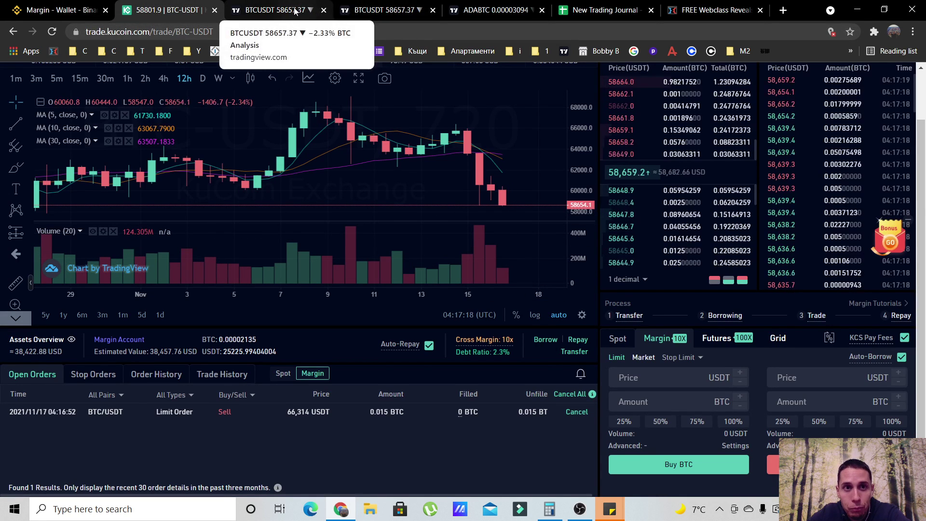
click(275, 10)
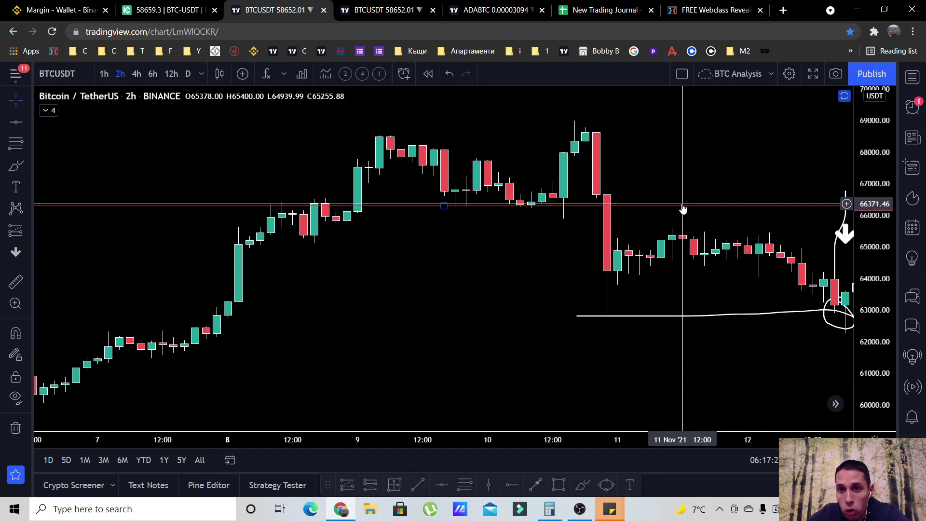
mouse_move(767, 407)
mouse_down()
mouse_move(738, 382)
mouse_move(487, 374)
mouse_up()
drag(757, 342, 641, 345)
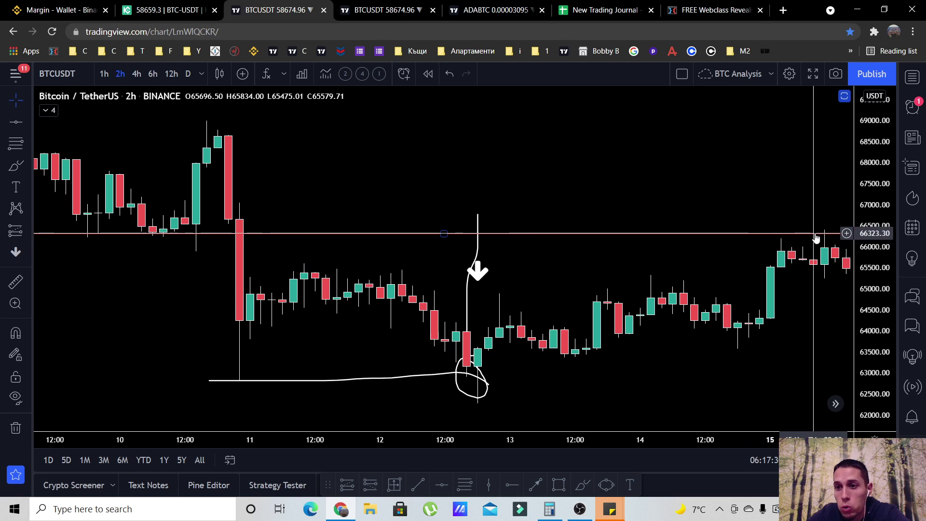
click(173, 13)
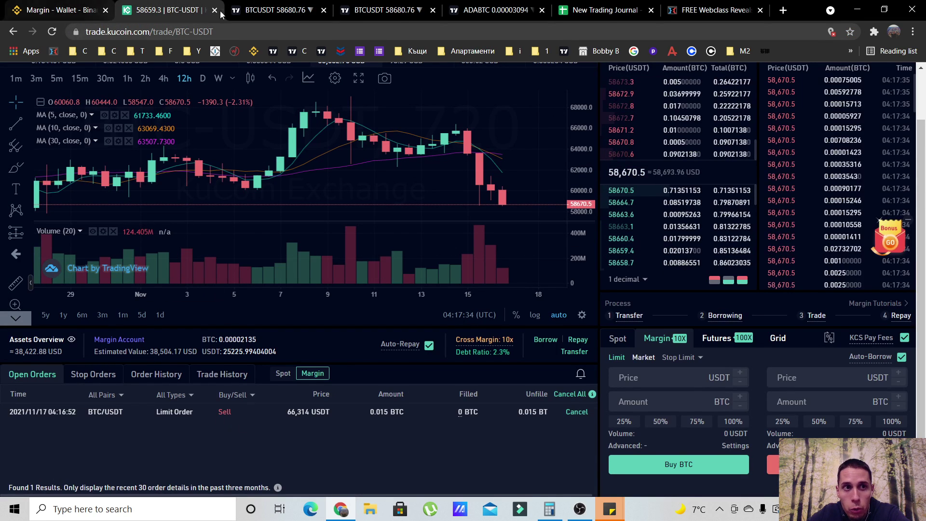
click(270, 10)
drag(754, 360, 491, 320)
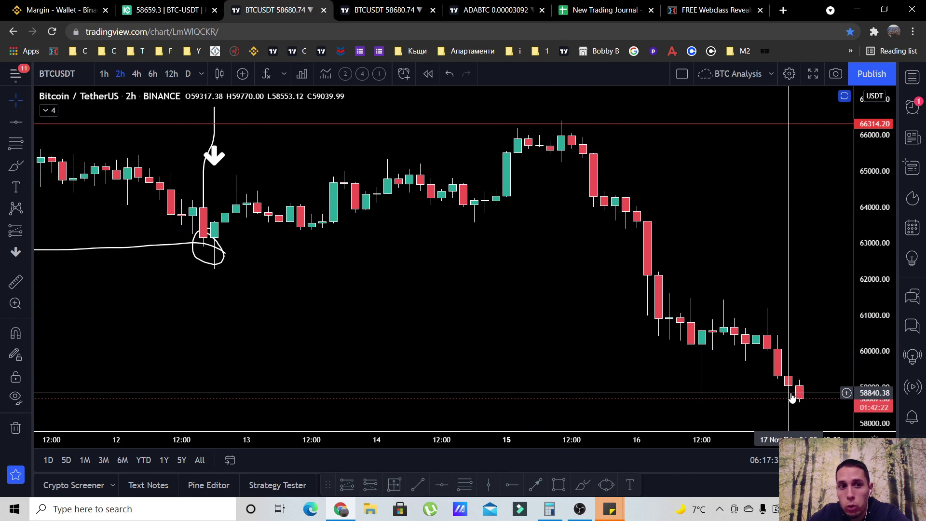
scroll(513, 272, down, 3)
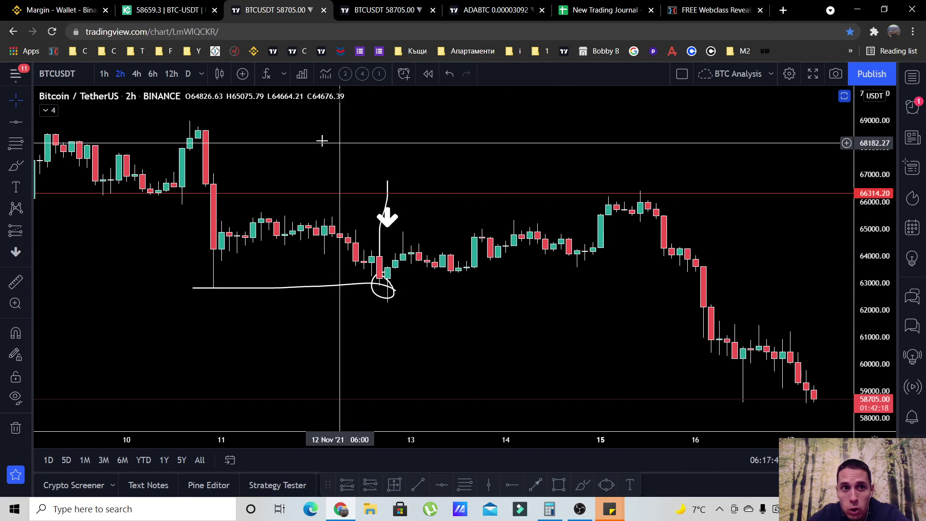
click(172, 15)
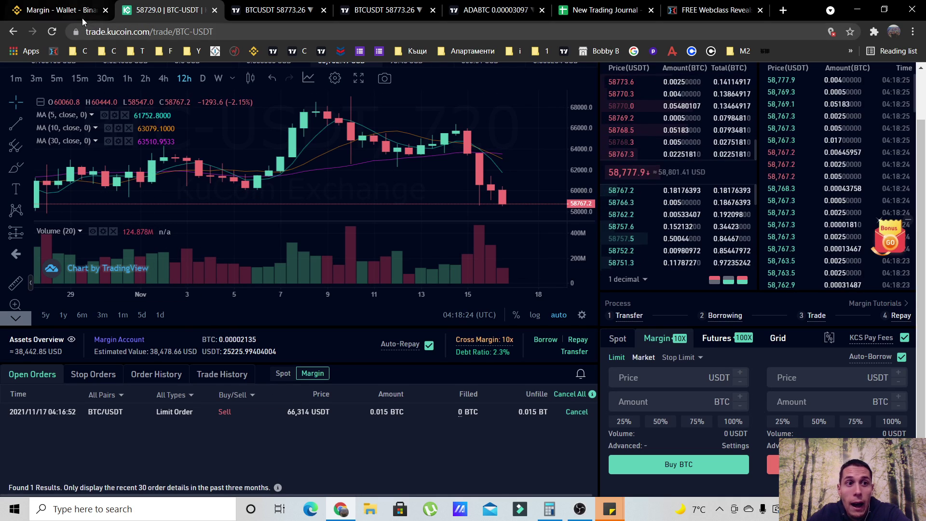
- On TradingView's BTCUSDT chart with the news headline, move the megaphone icon and the headline text below the candles
click(297, 16)
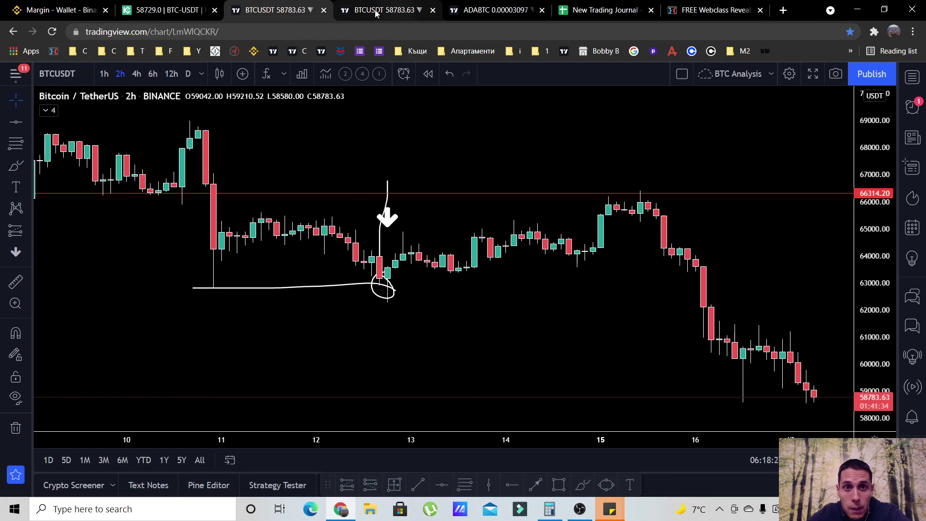
drag(277, 331, 604, 329)
drag(465, 151, 190, 261)
drag(593, 156, 319, 355)
- Switch to KuCoin's BTC-USDT margin trading and change the order form to market orders
click(201, 13)
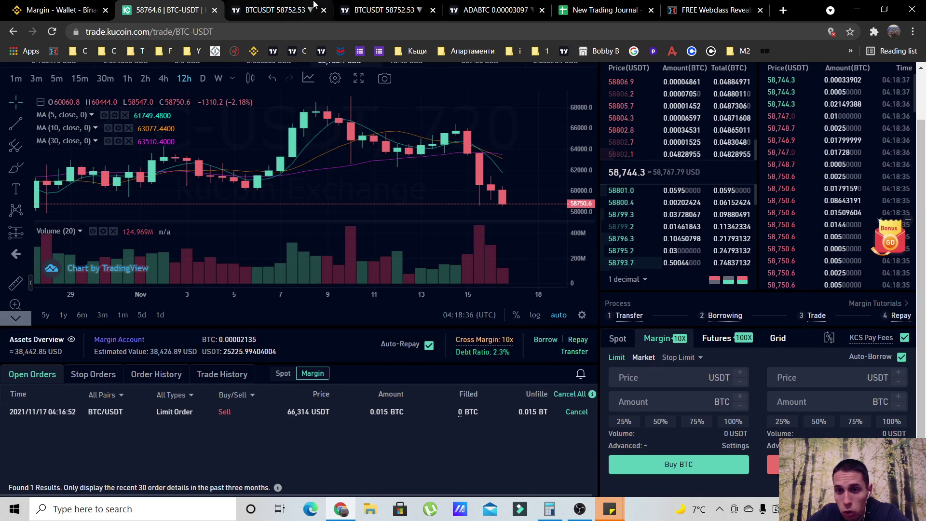
click(646, 358)
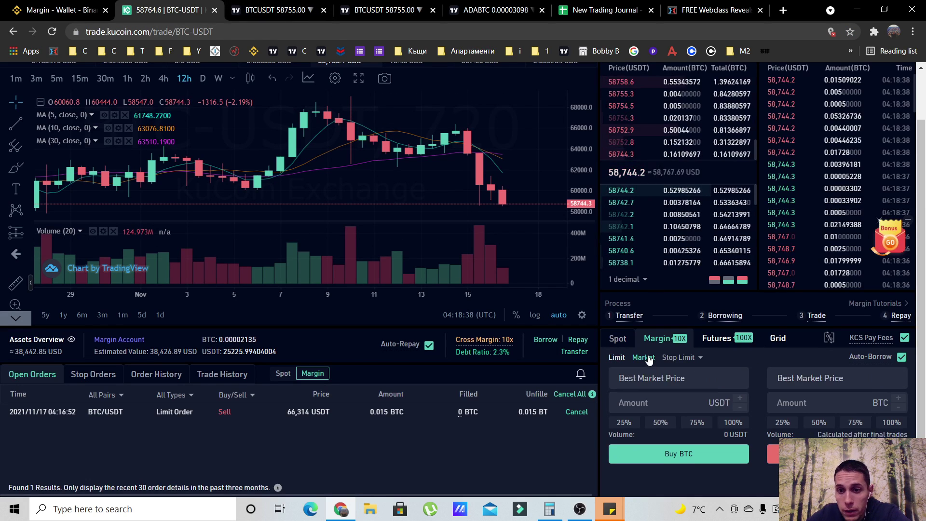
mouse_move(627, 194)
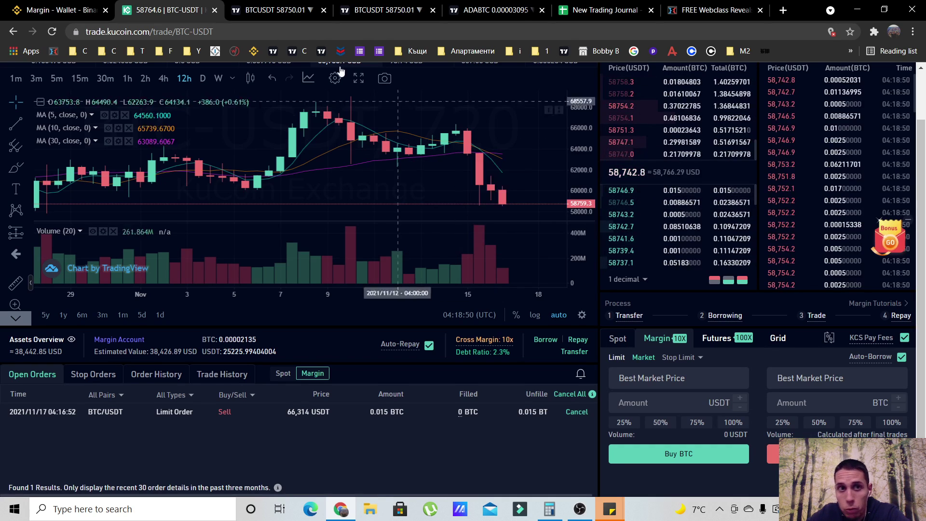
- On TradingView's headline chart, move the megaphone just under the 12 November low and nudge the "banning bitcoin" headline slightly
click(275, 9)
drag(586, 304, 625, 304)
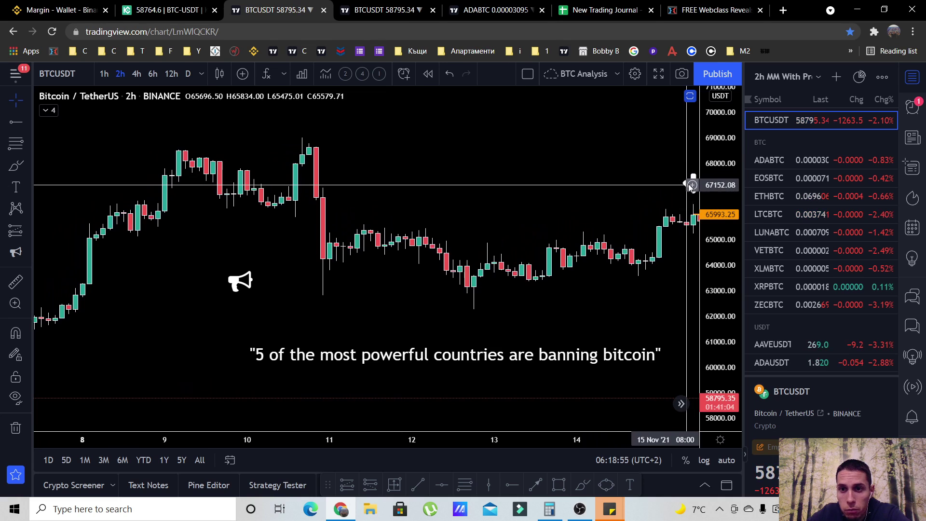
drag(238, 276, 448, 325)
click(320, 310)
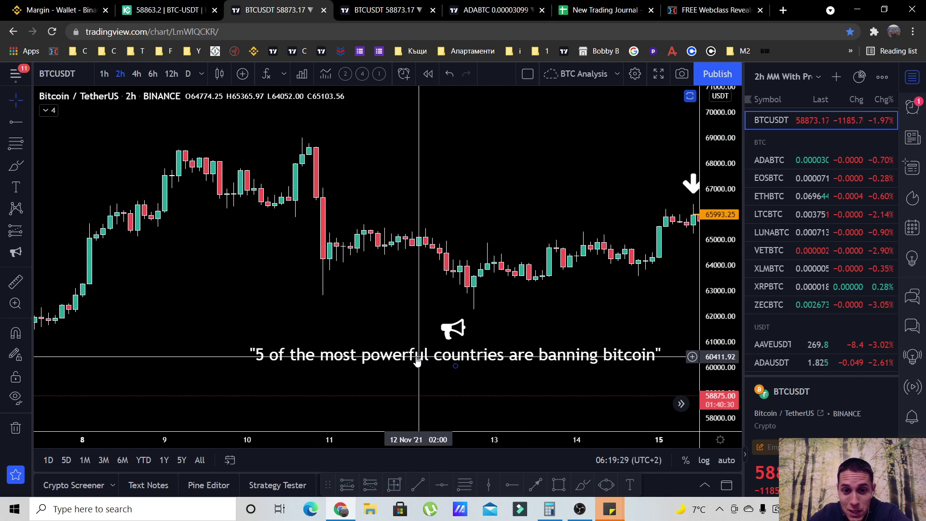
drag(417, 361, 412, 356)
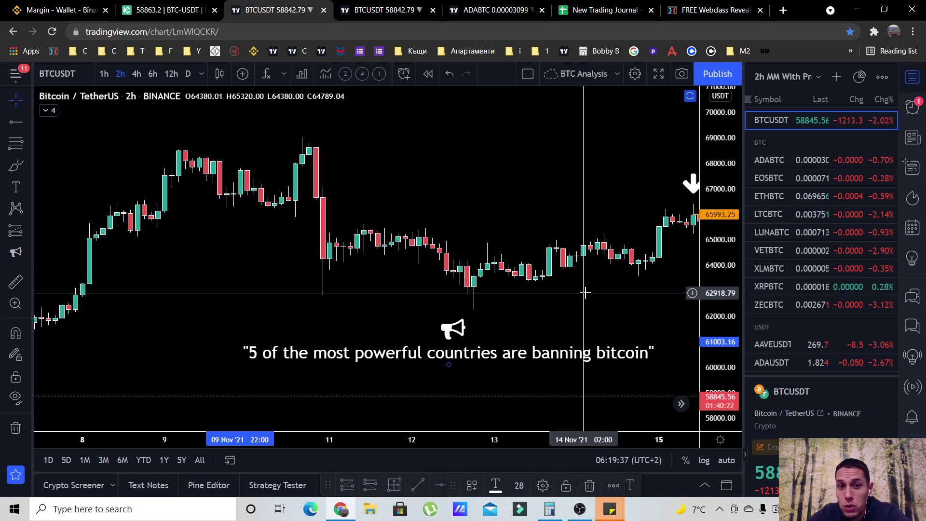
- Return to KuCoin's market sell form and calculate its BTC amount in Calculator as 1000 ÷ 58822
click(166, 9)
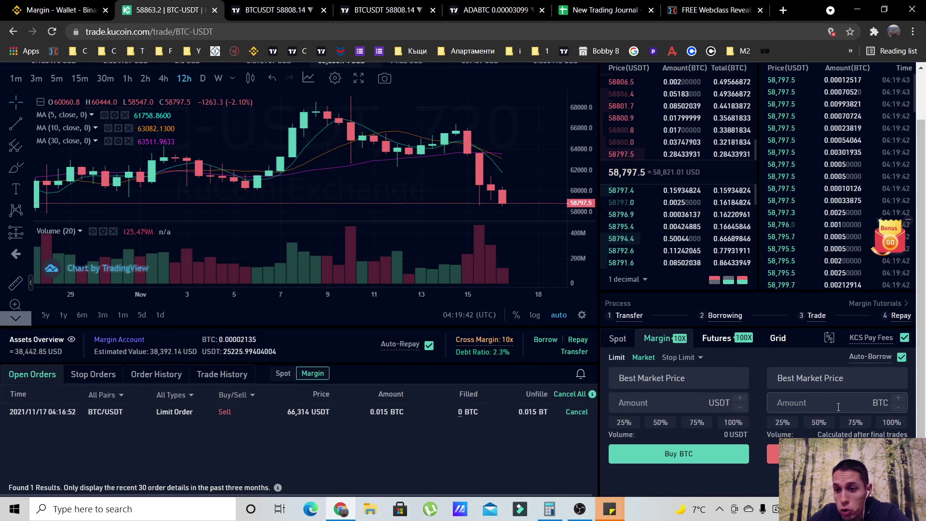
click(552, 514)
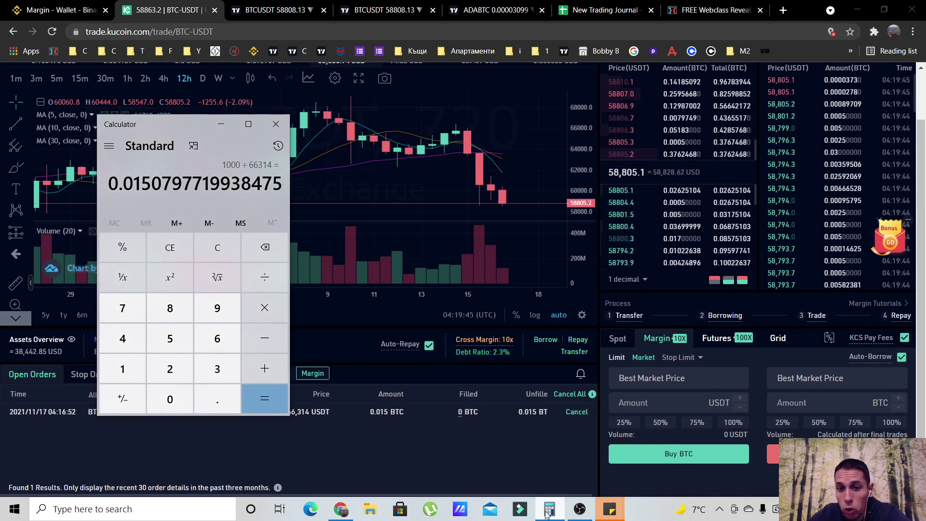
click(216, 255)
click(139, 367)
double_click(168, 397)
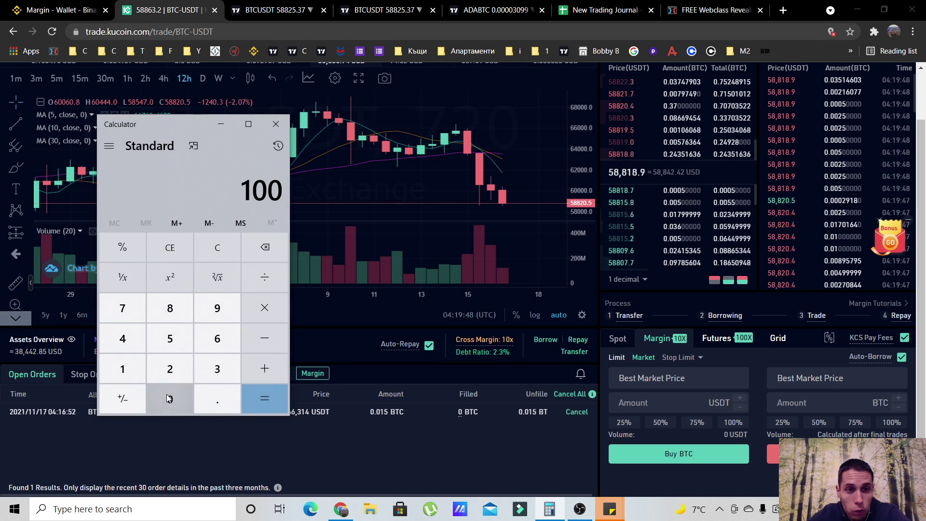
click(169, 398)
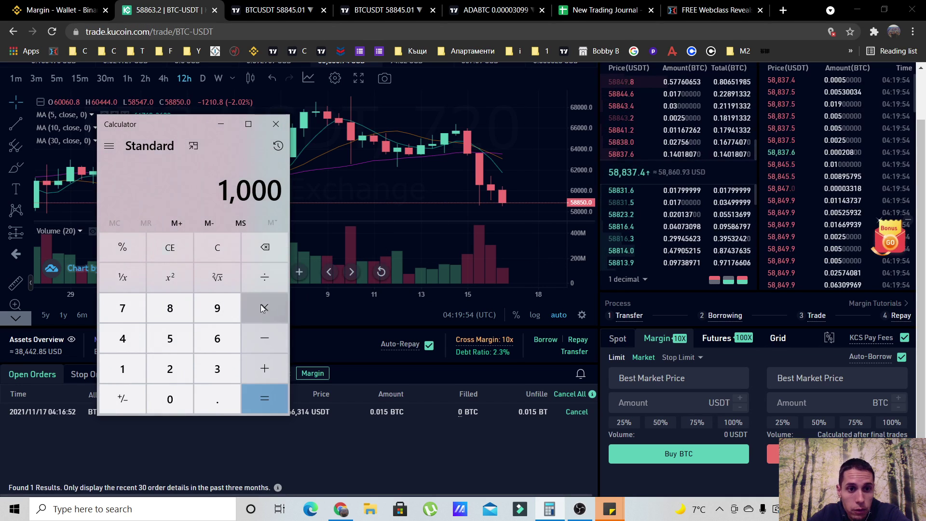
click(268, 280)
click(160, 317)
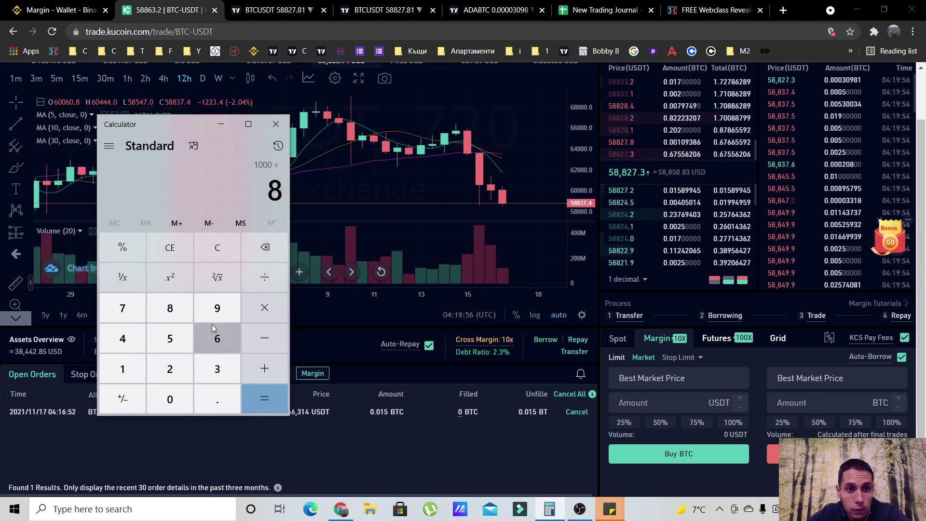
click(256, 246)
click(172, 337)
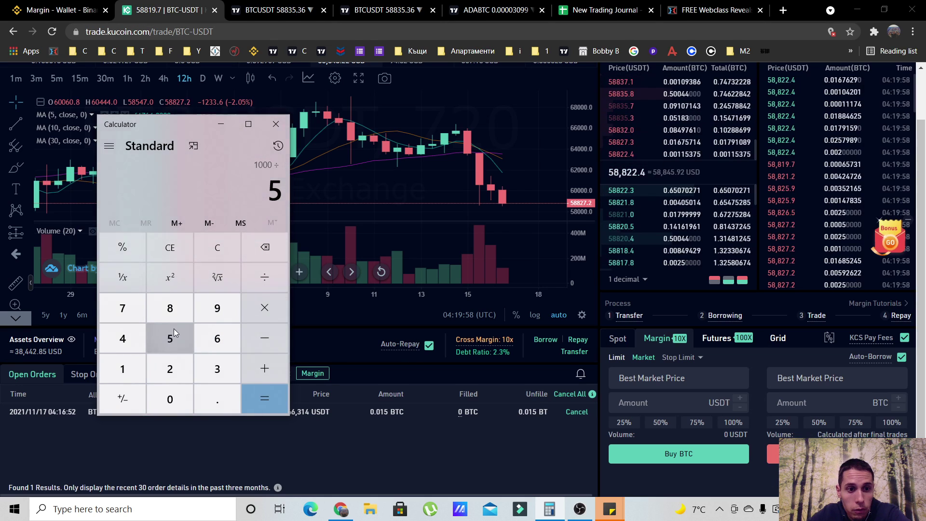
click(169, 311)
click(168, 310)
click(169, 368)
click(169, 369)
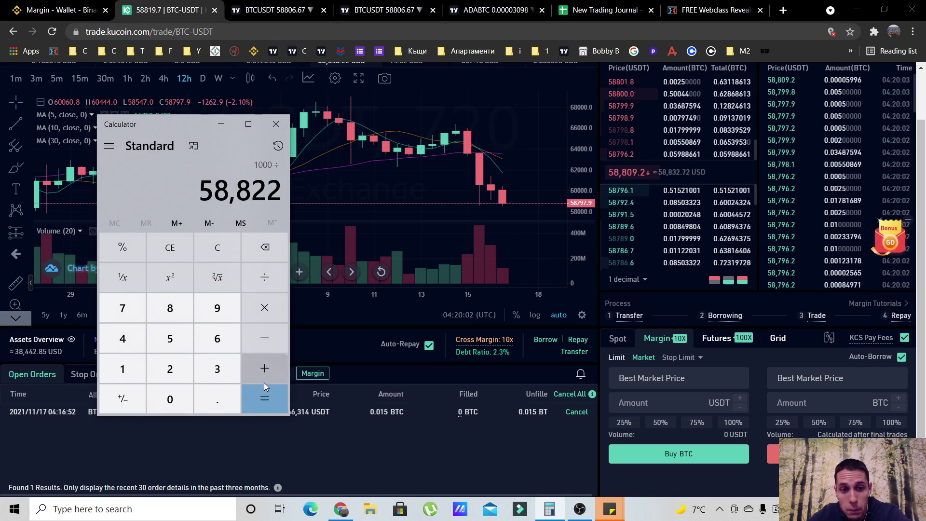
click(259, 396)
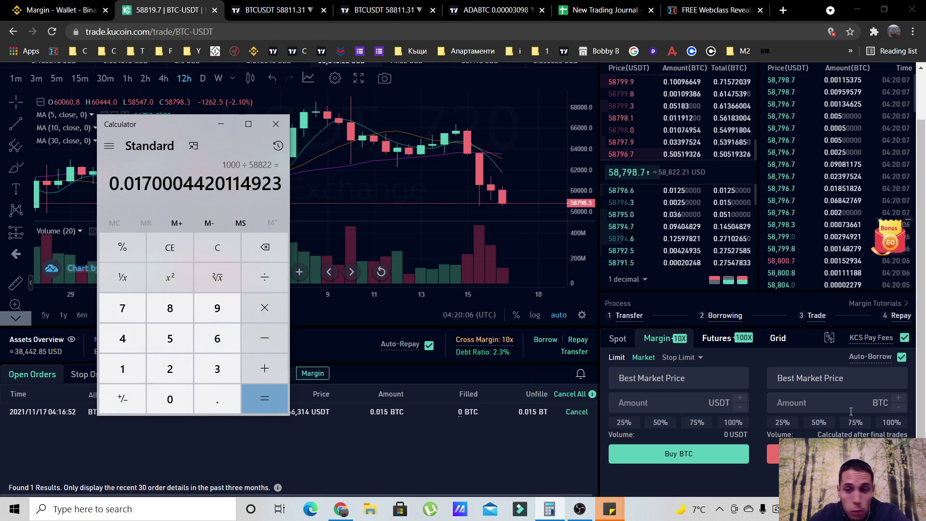
- Place a margin market sell order for 0.017 BTC on BTC/USDT
click(824, 399)
text(0.017)
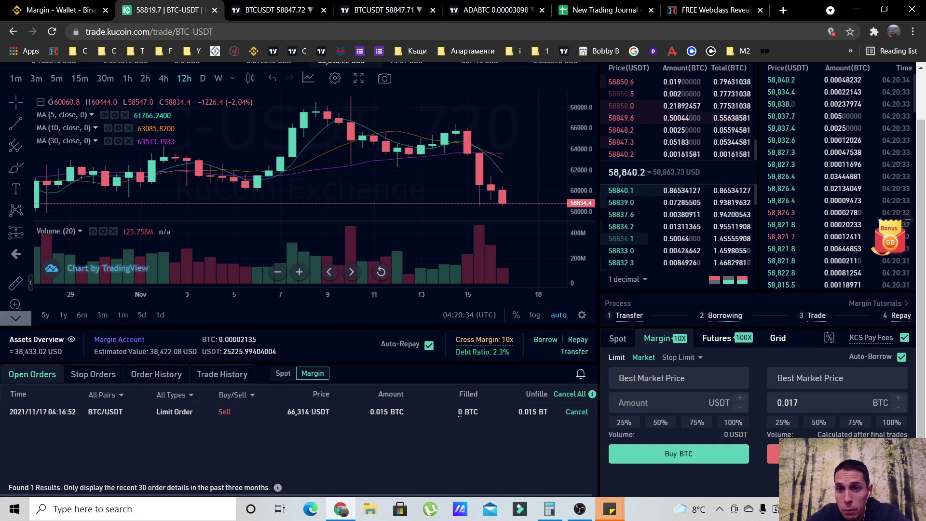
click(837, 453)
click(616, 411)
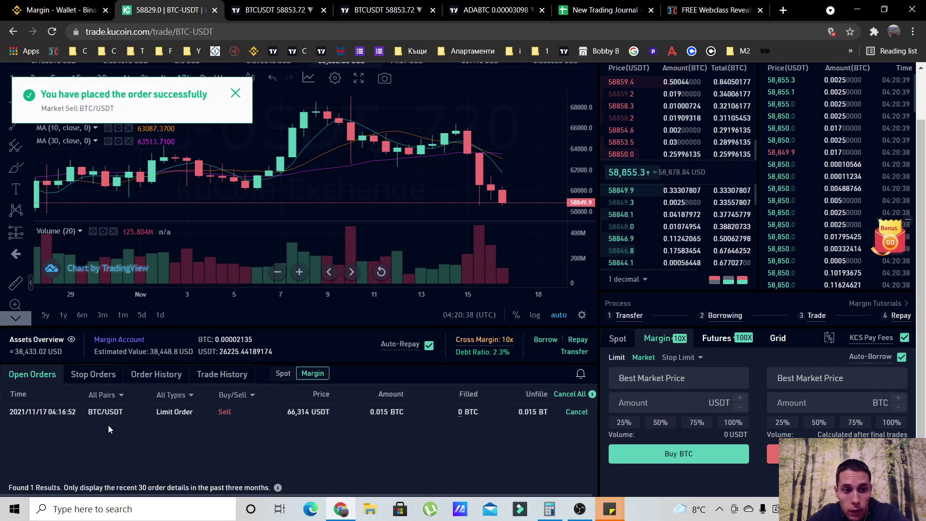
- Check the BTC/USDT market sell's filled amount and average price in the order history, and return to the open orders
click(159, 378)
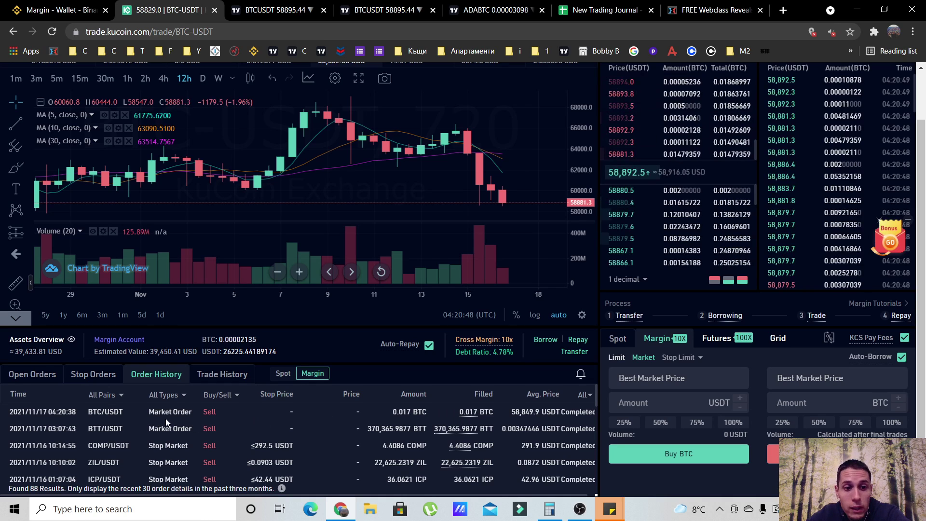
double_click(400, 412)
click(511, 413)
drag(511, 413, 533, 413)
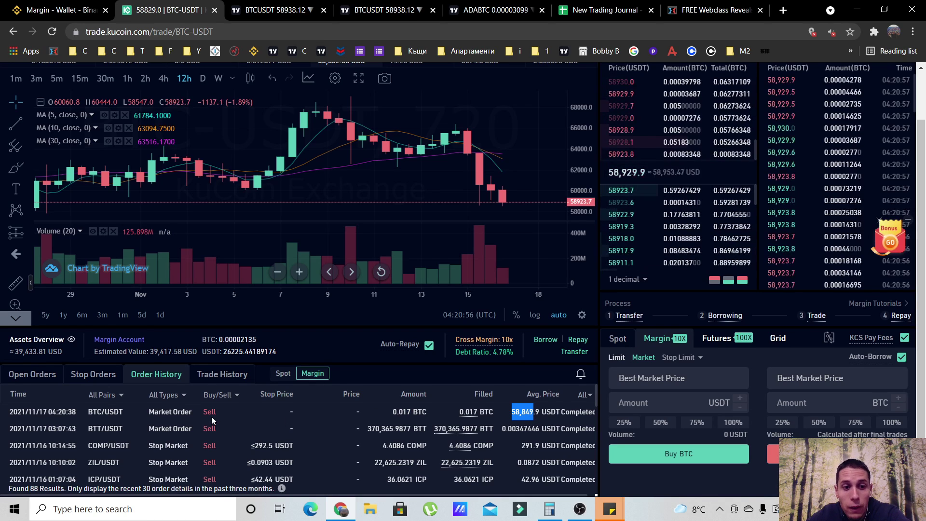
click(38, 376)
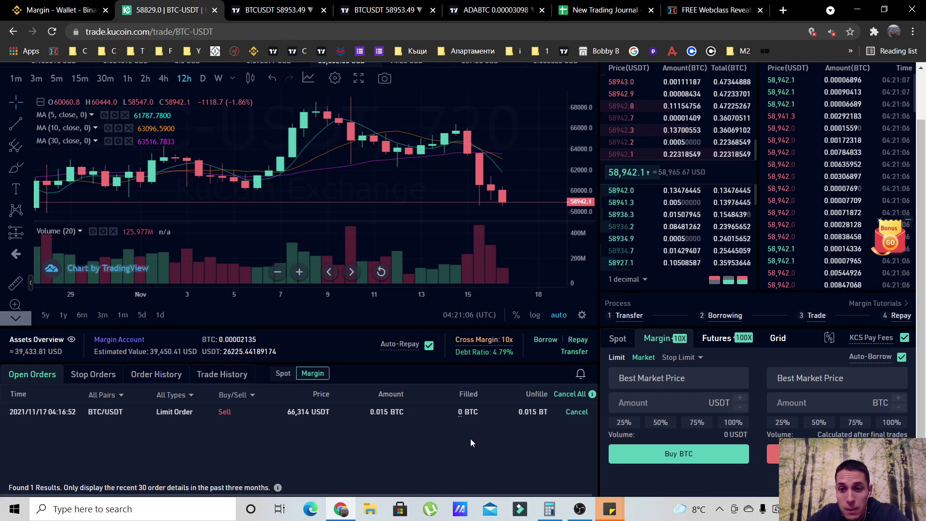
- Consult the short-trade outline on TradingView's ADABTC chart, and return to KuCoin to compare the short's average price with the current price
click(492, 9)
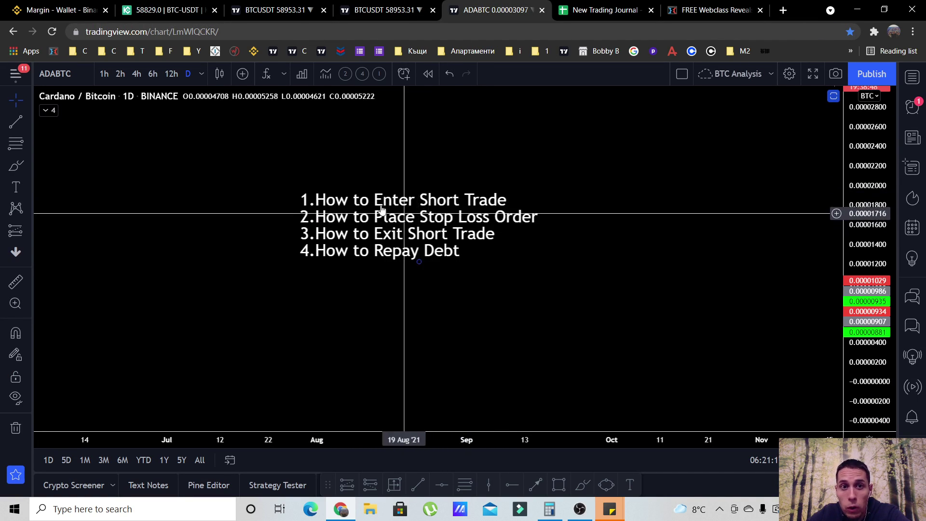
click(172, 18)
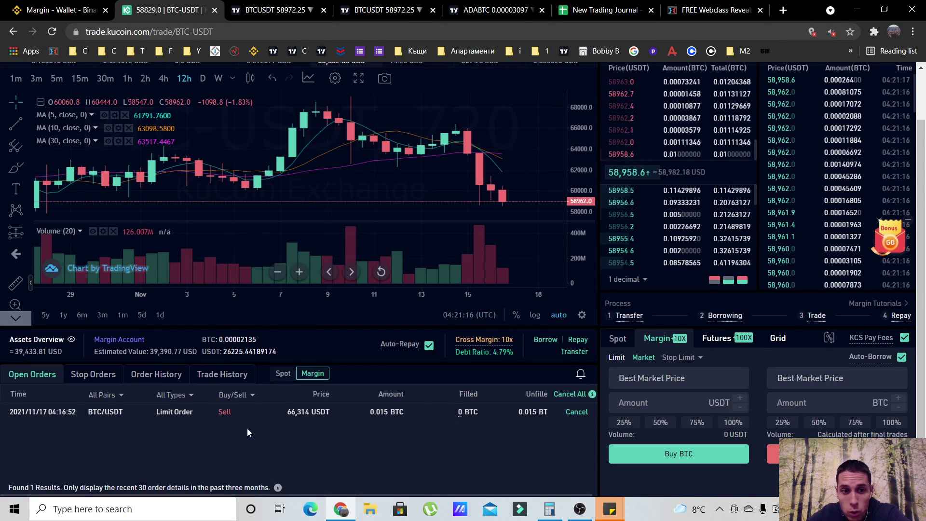
mouse_move(627, 208)
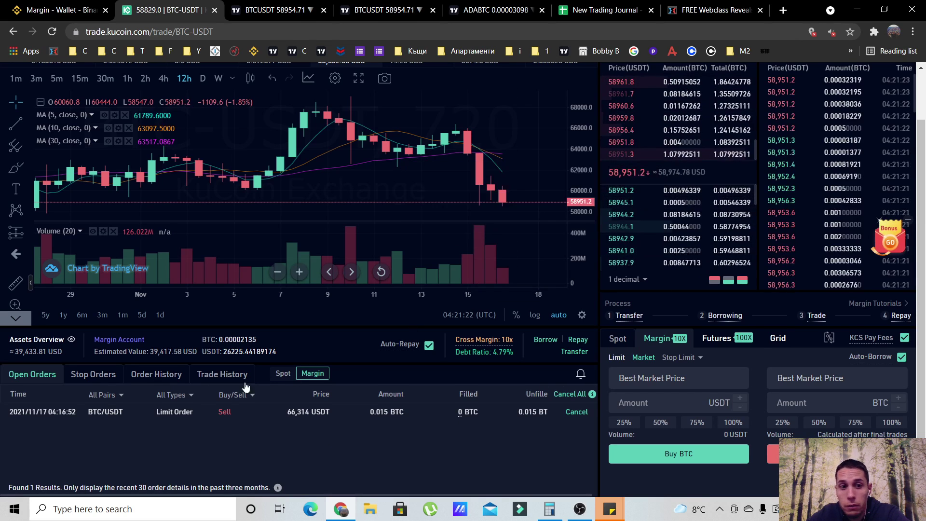
click(156, 375)
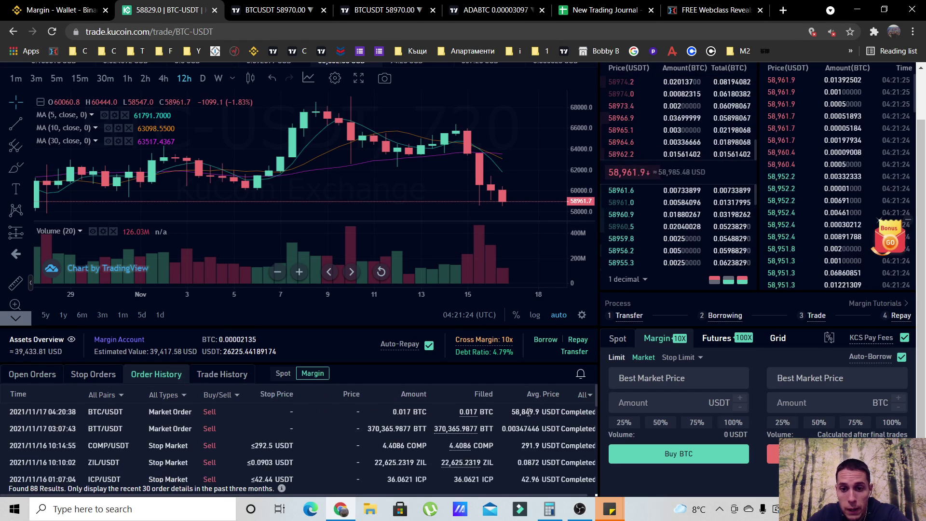
mouse_move(648, 171)
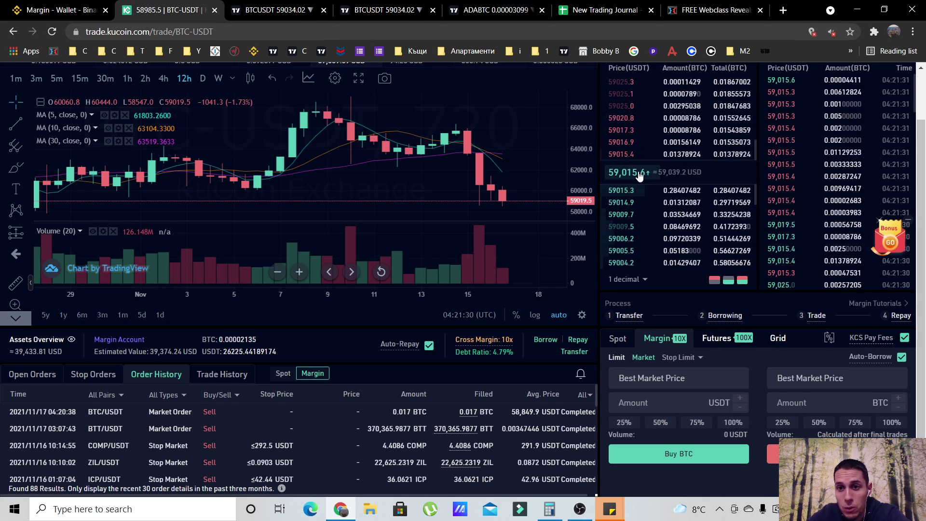
- Switch to TradingView's 2h BTCUSDT chart and examine the price drop up to the latest candles
click(285, 11)
drag(639, 308, 635, 308)
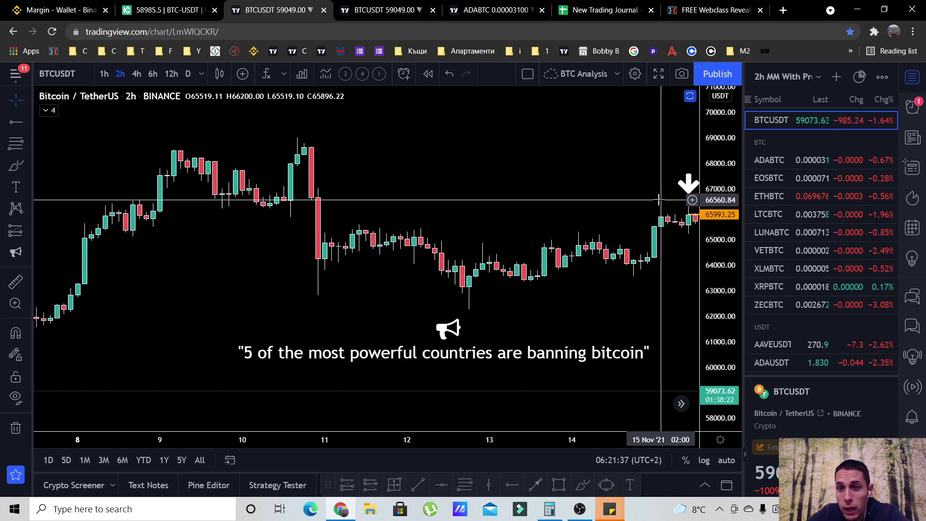
scroll(661, 330, right, 10)
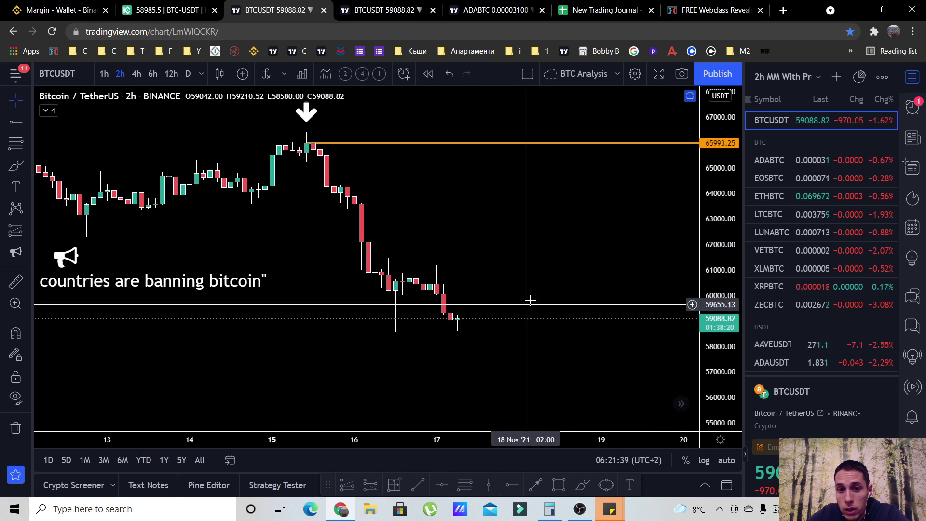
scroll(603, 316, up, 1)
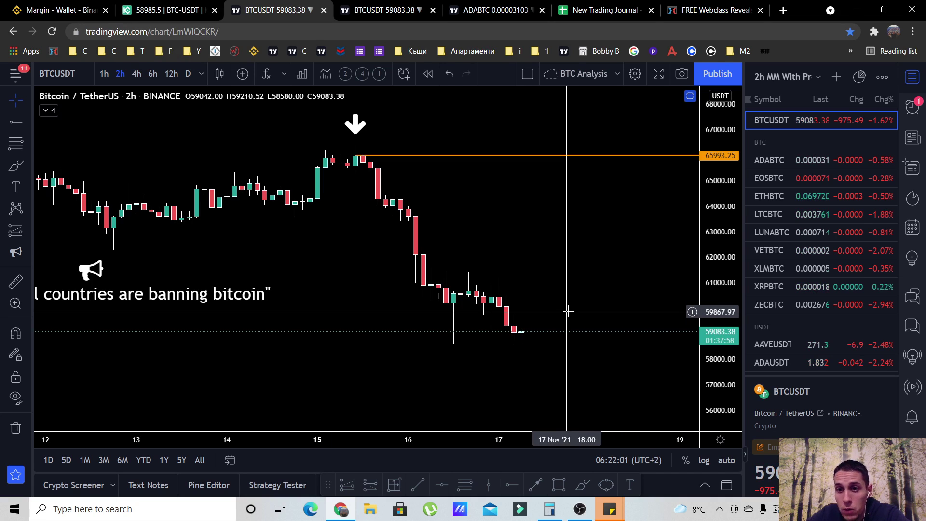
- Return to KuCoin's open margin orders and change the order form to stop market orders
click(131, 16)
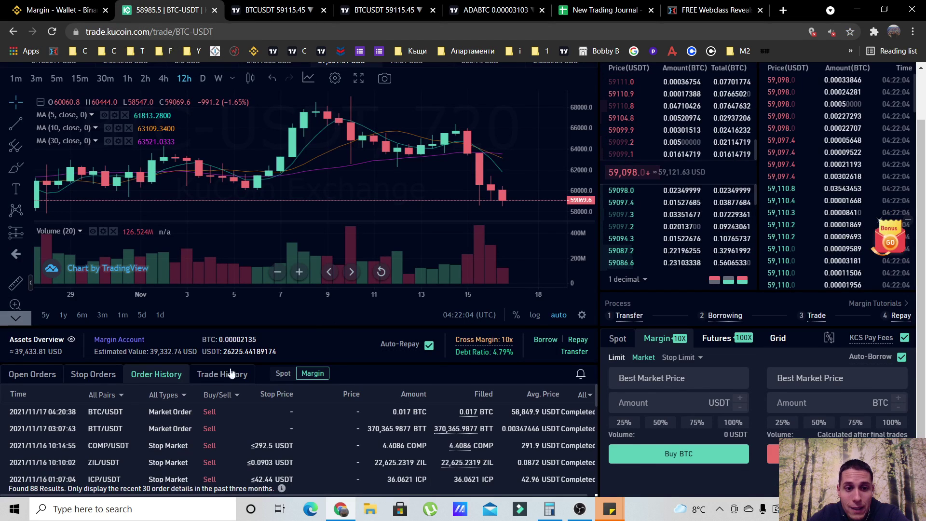
click(42, 377)
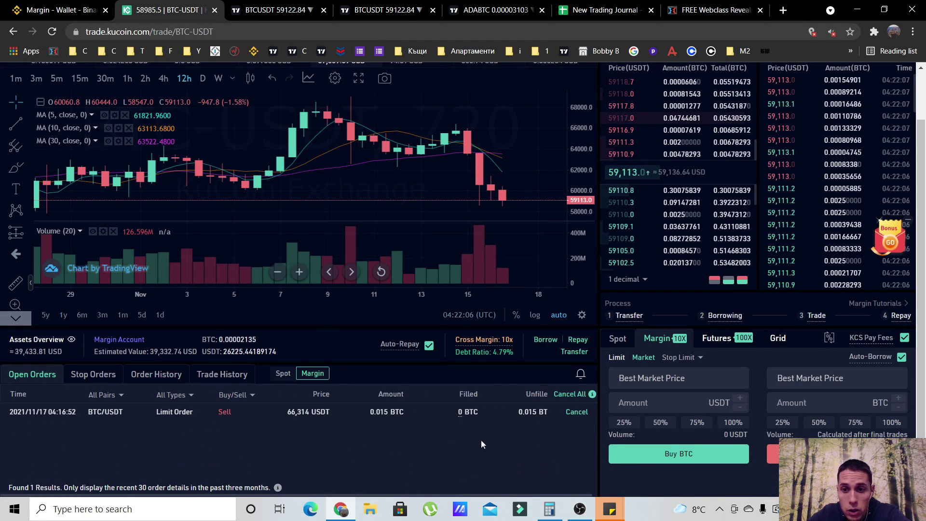
click(704, 361)
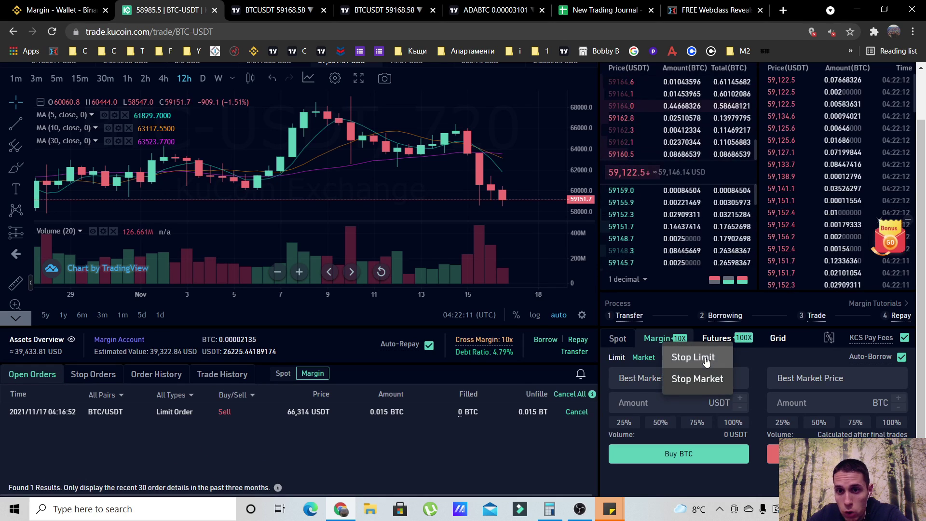
click(691, 381)
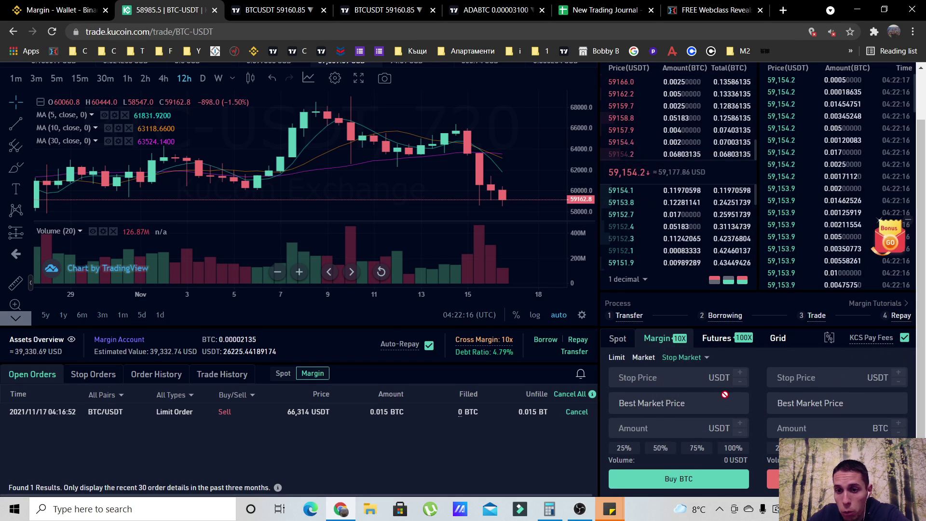
click(670, 375)
click(684, 358)
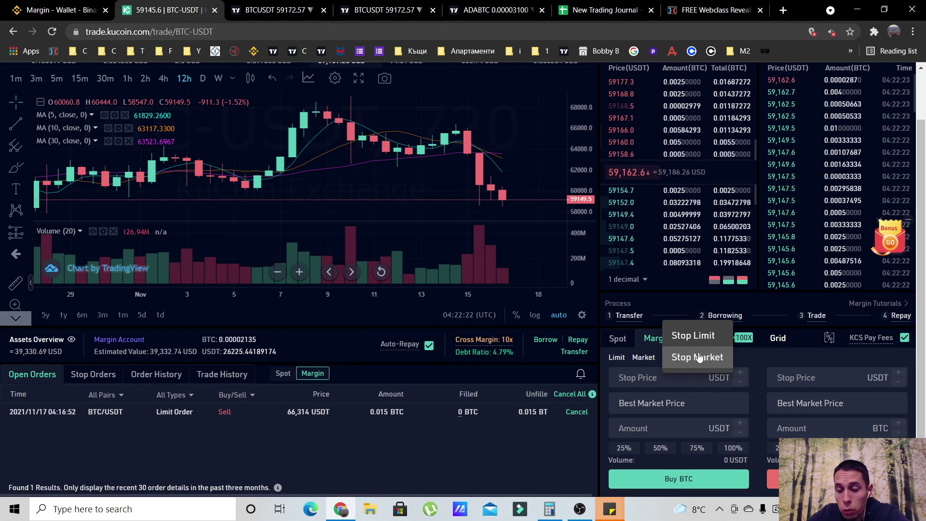
click(700, 357)
click(648, 379)
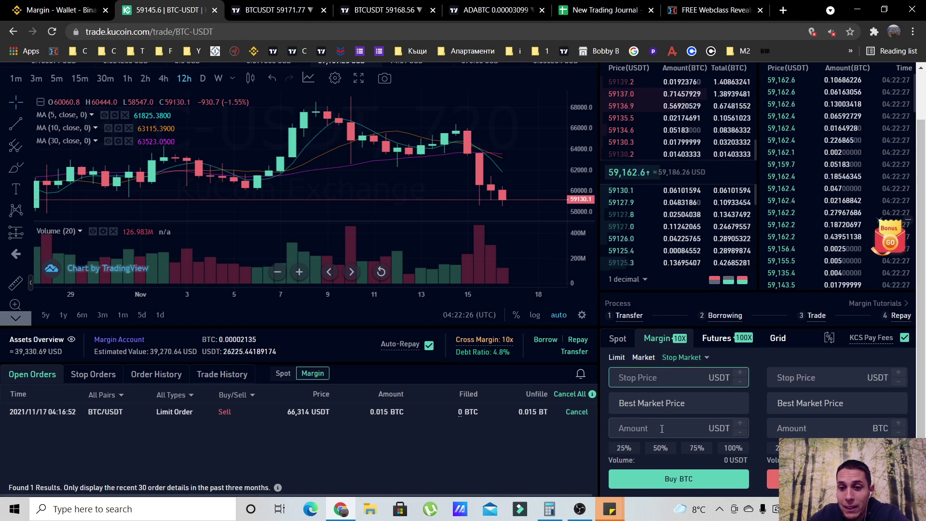
- After a glance at TradingView's BTCUSDT chart, place a KuCoin stop market buy order with stop price 59844 USDT and amount 1000 USDT
click(271, 10)
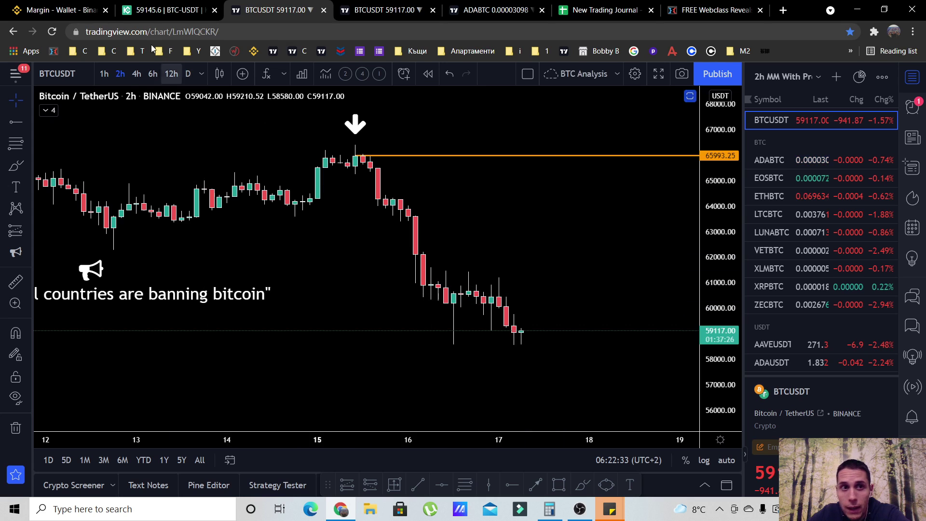
click(169, 10)
click(644, 381)
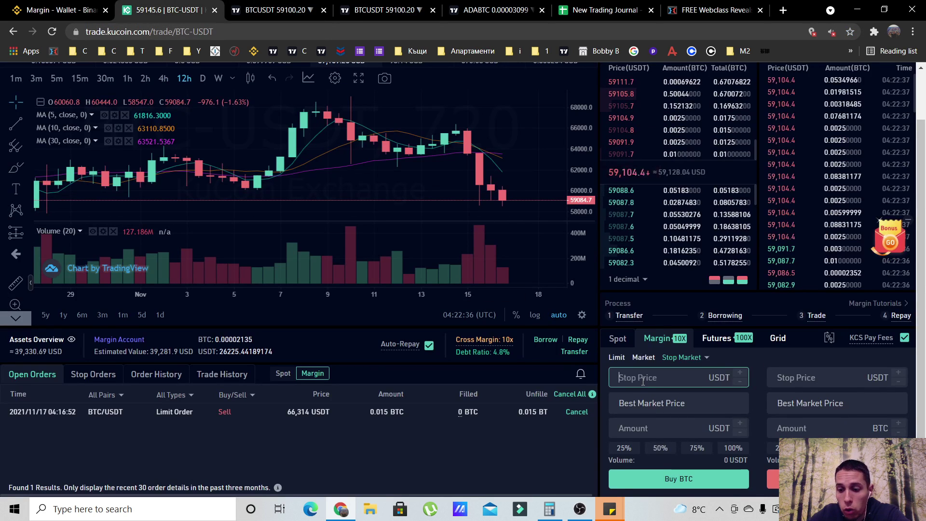
text(59844)
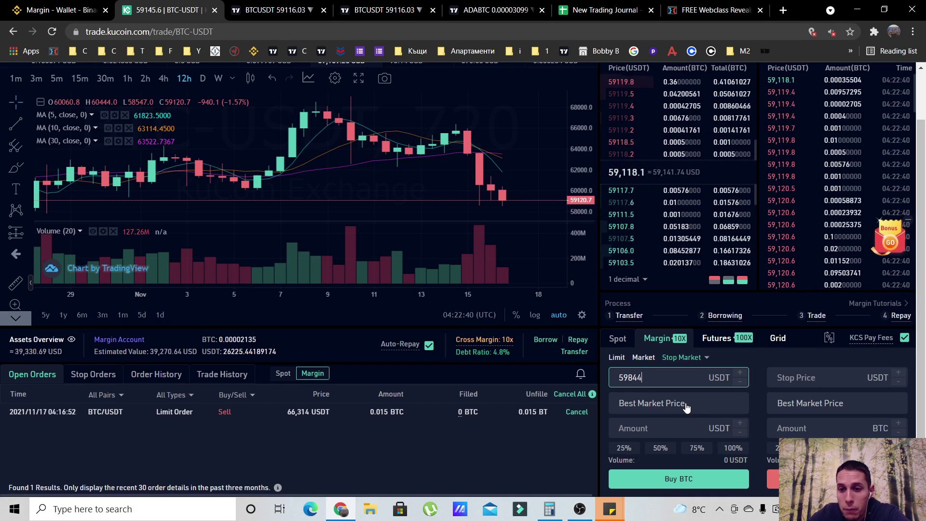
click(659, 430)
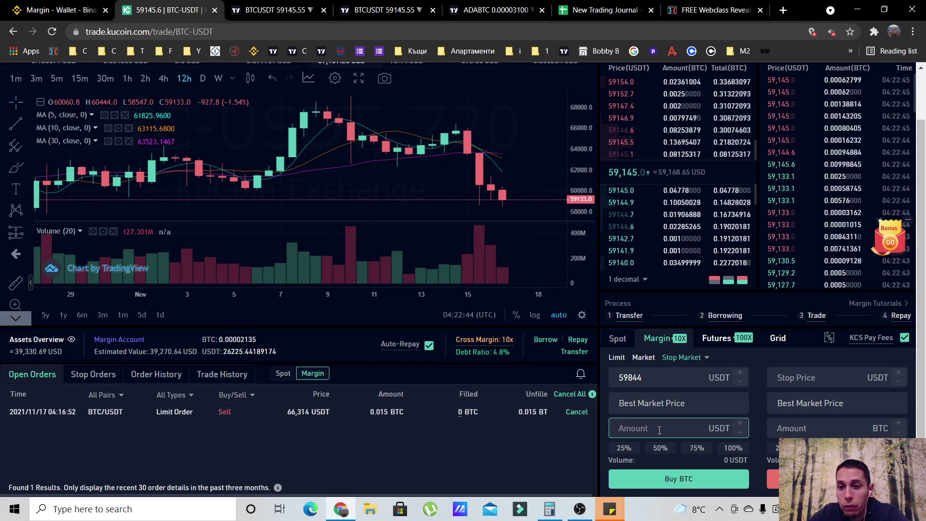
text(1000)
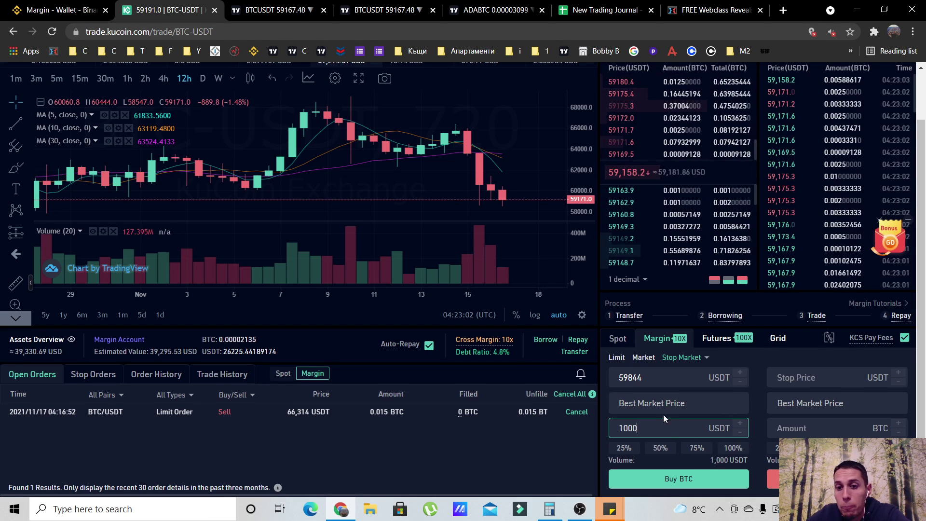
click(675, 481)
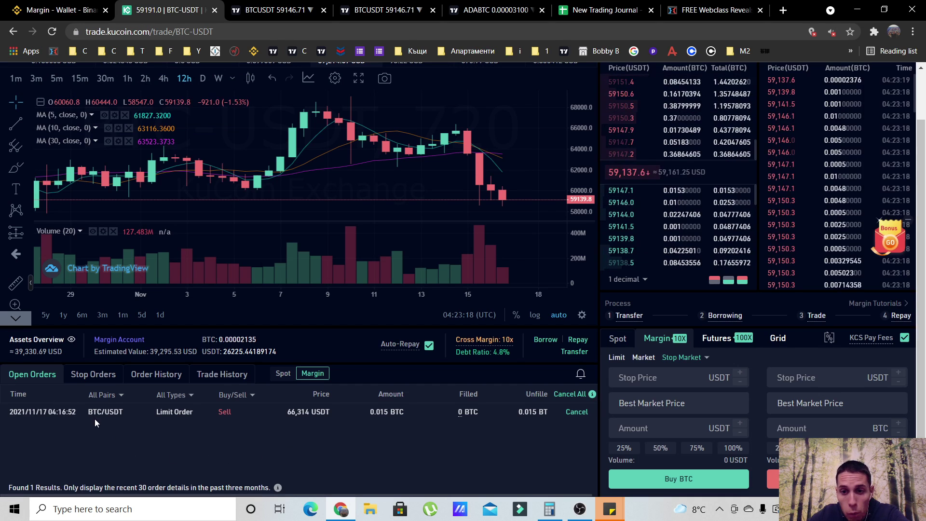
- Review the new BTC/USDT stop market buy among the stop orders and return to the open orders
click(90, 375)
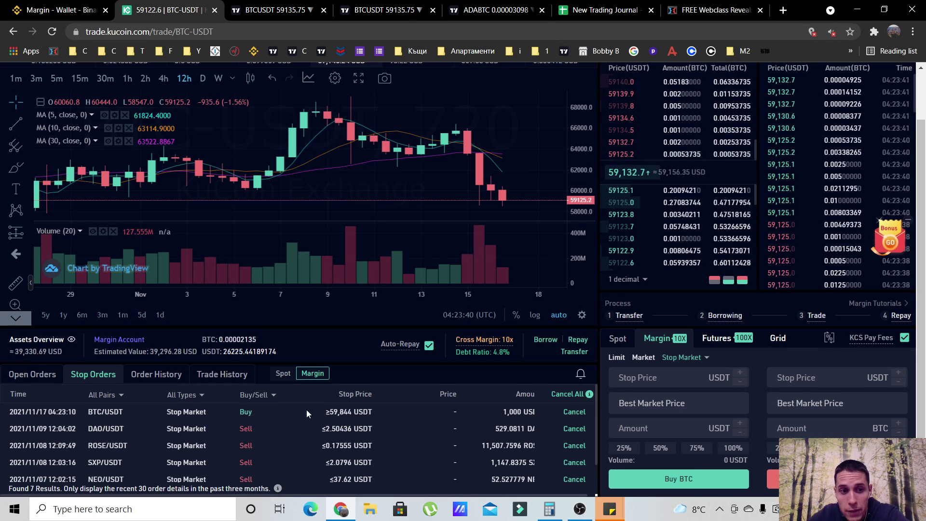
click(29, 378)
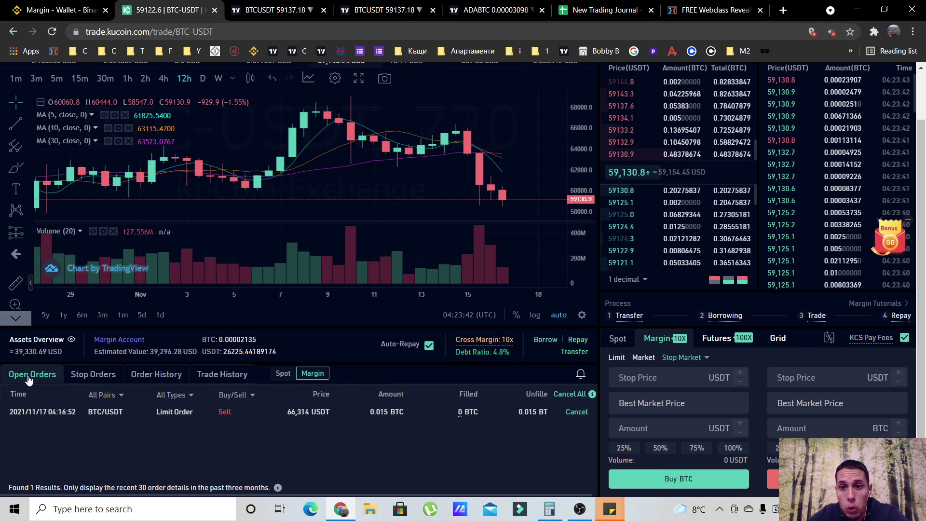
scroll(277, 452, up, 2)
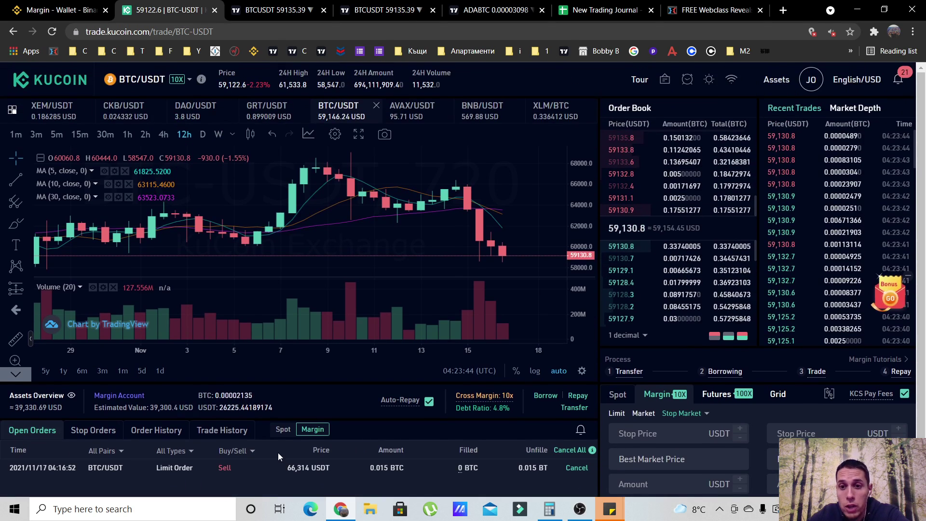
scroll(282, 454, down, 2)
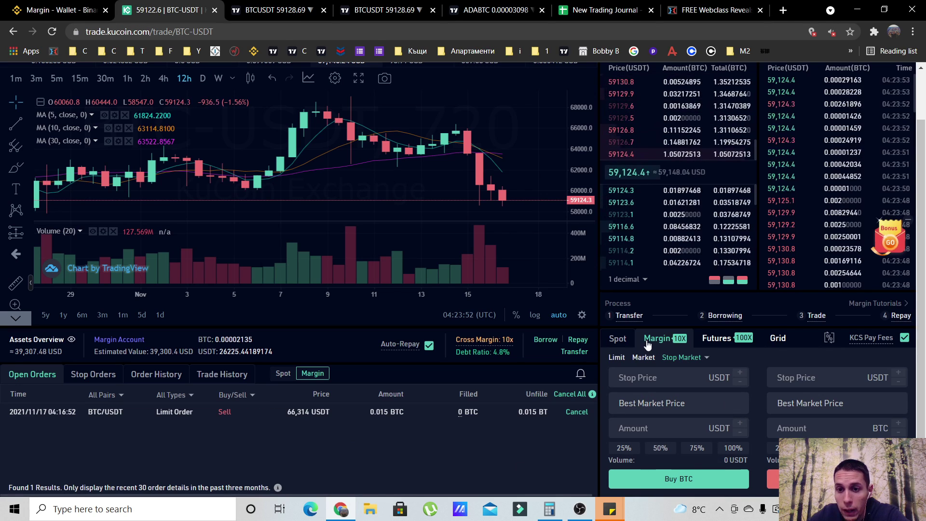
- Revisit the stop market buy form's price and amount fields, consult the outline on TradingView's ADABTC chart, and return to KuCoin
click(657, 379)
click(658, 428)
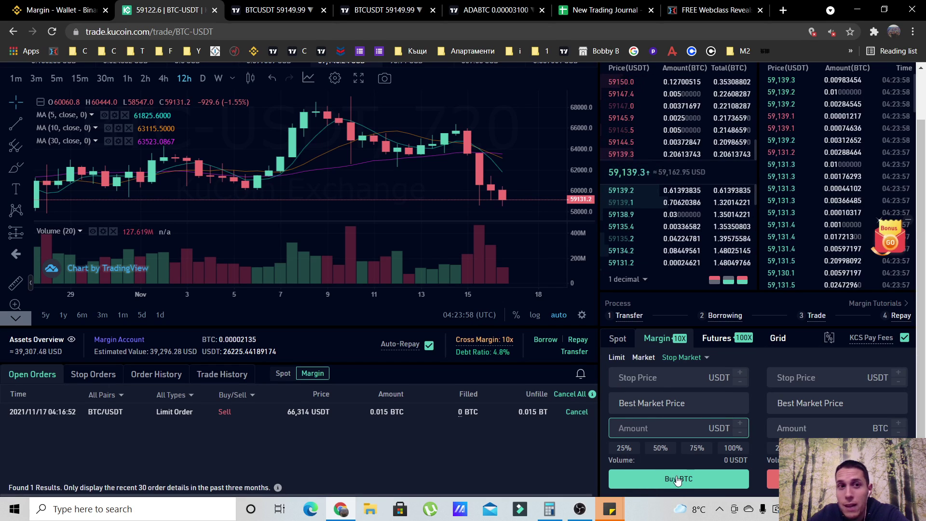
click(487, 10)
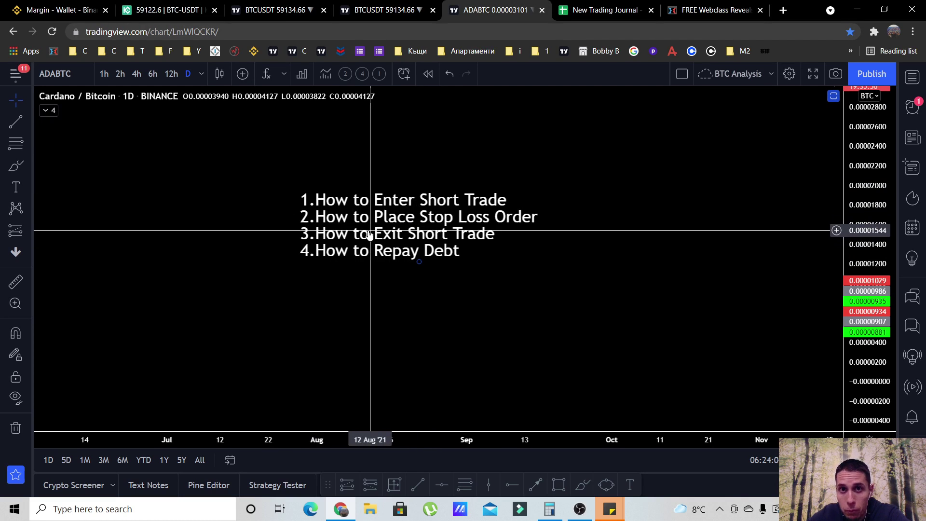
click(162, 12)
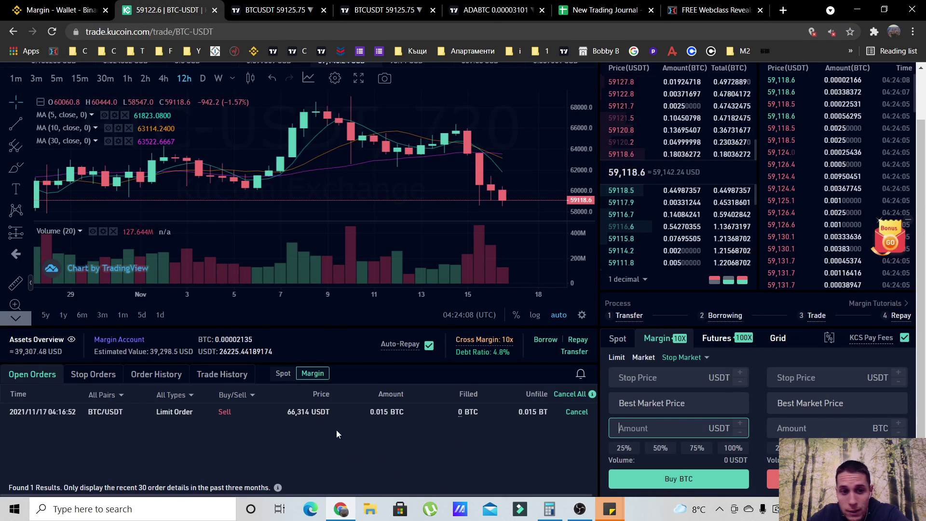
- Cancel the BTC/USDT stop market buy order and change the order form back to market orders
click(92, 376)
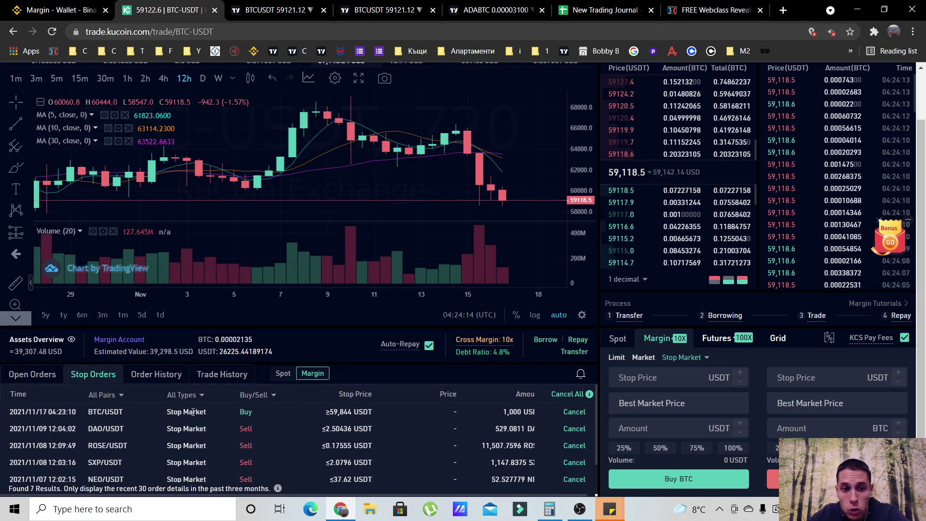
click(573, 415)
click(33, 377)
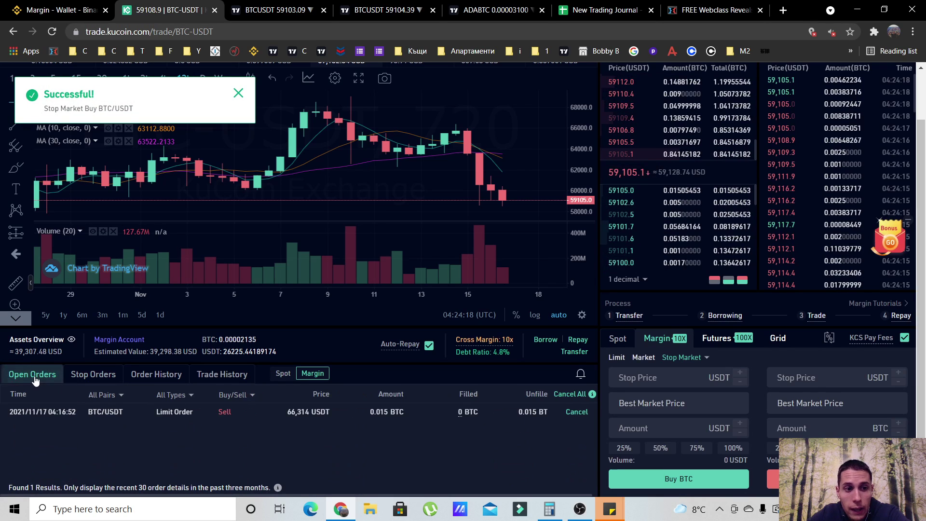
click(642, 359)
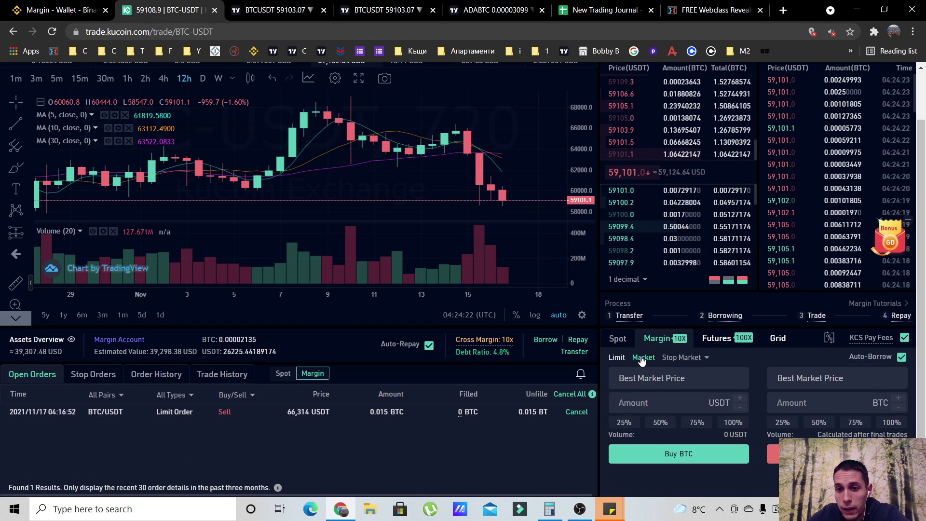
- Switch the BTC/USDT margin order form to limit orders and set the buy price to 59000 USDT
click(616, 358)
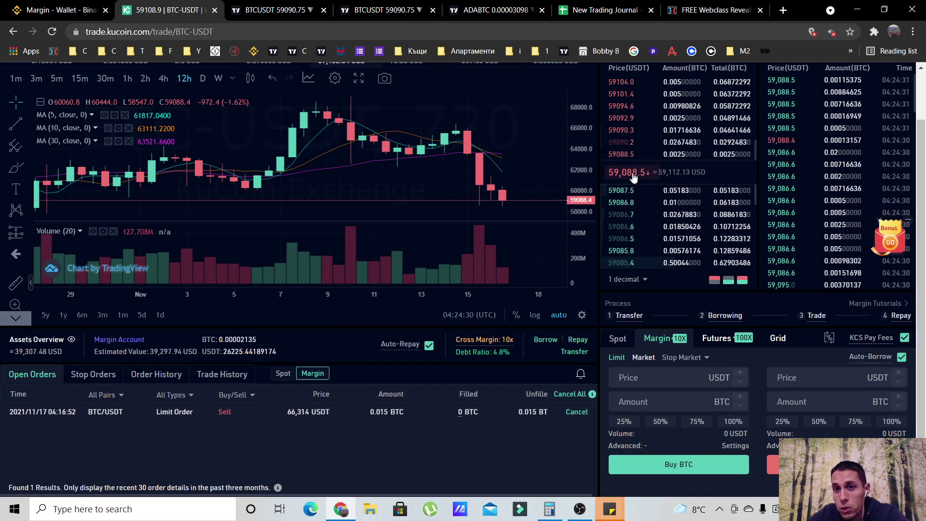
click(665, 378)
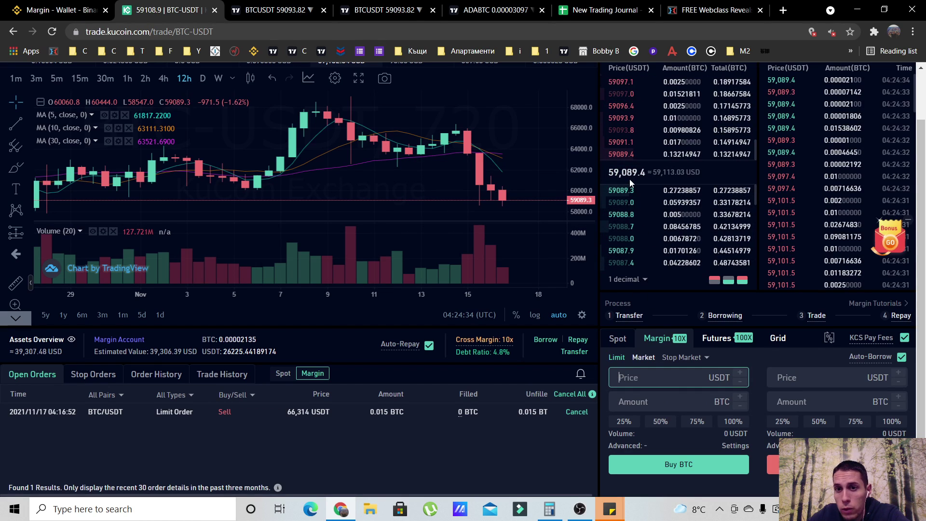
text(59)
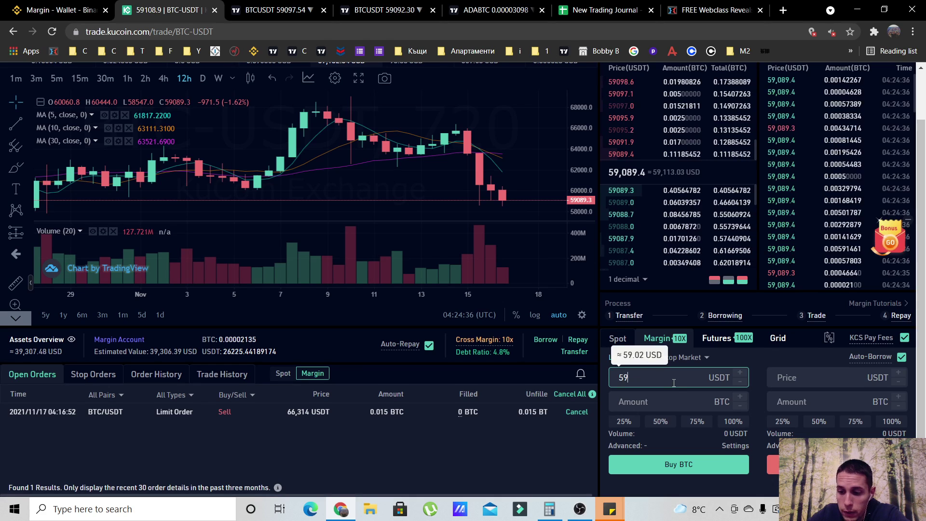
text(000)
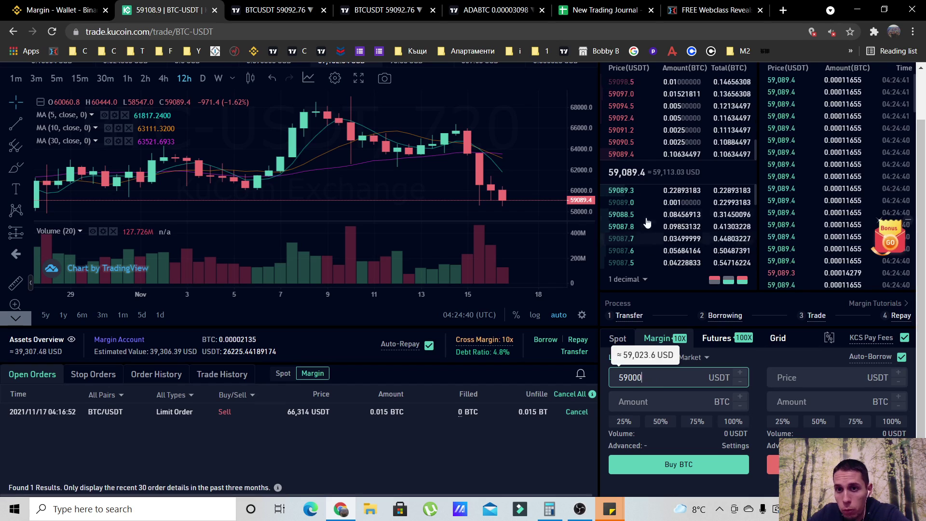
click(761, 364)
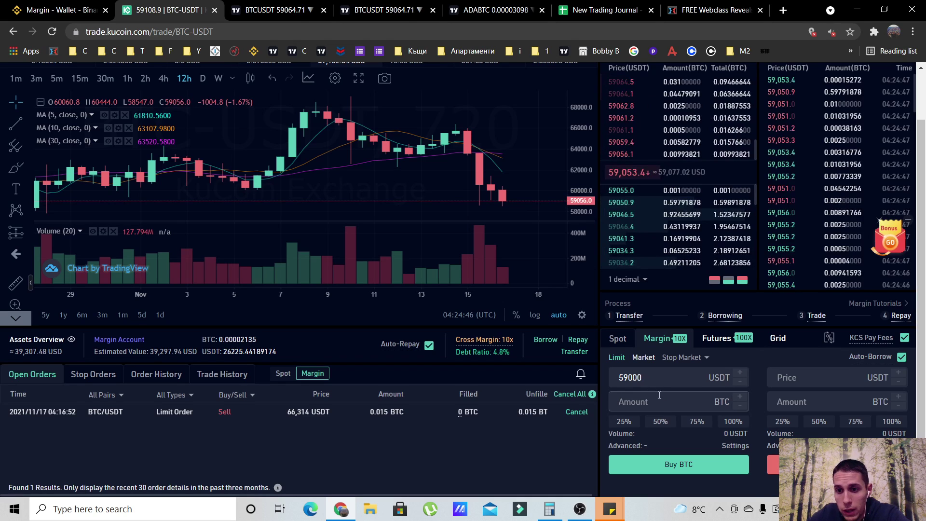
click(655, 377)
click(648, 405)
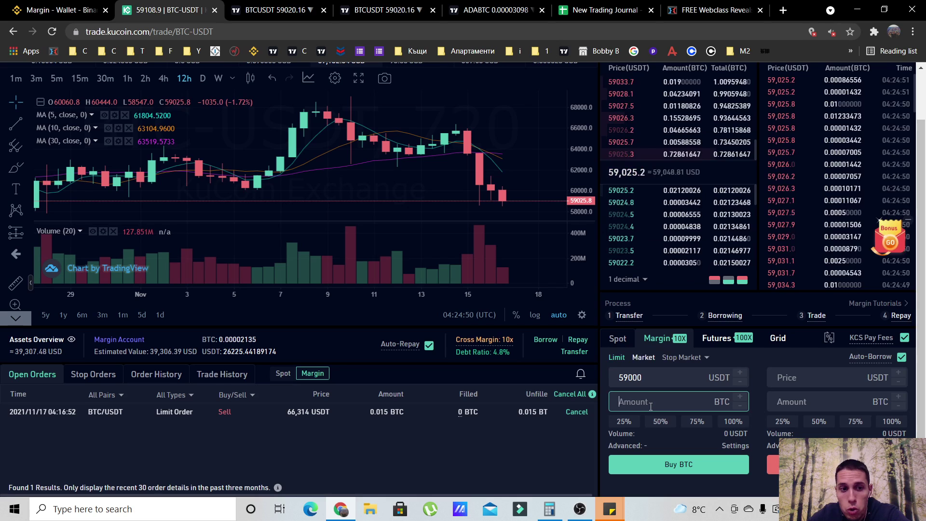
- Consult the order history for the short's size, then place the limit buy order with an amount of 0.017 BTC
click(154, 377)
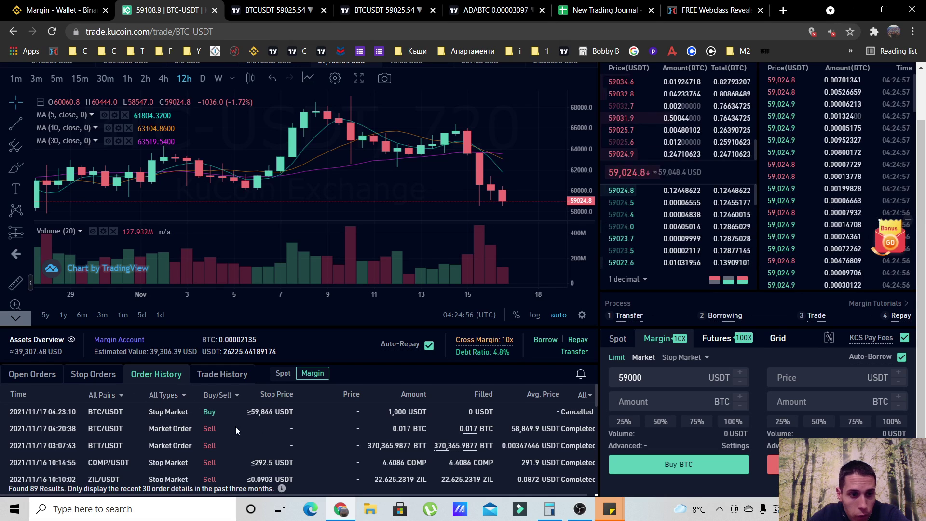
click(651, 402)
text(0.0)
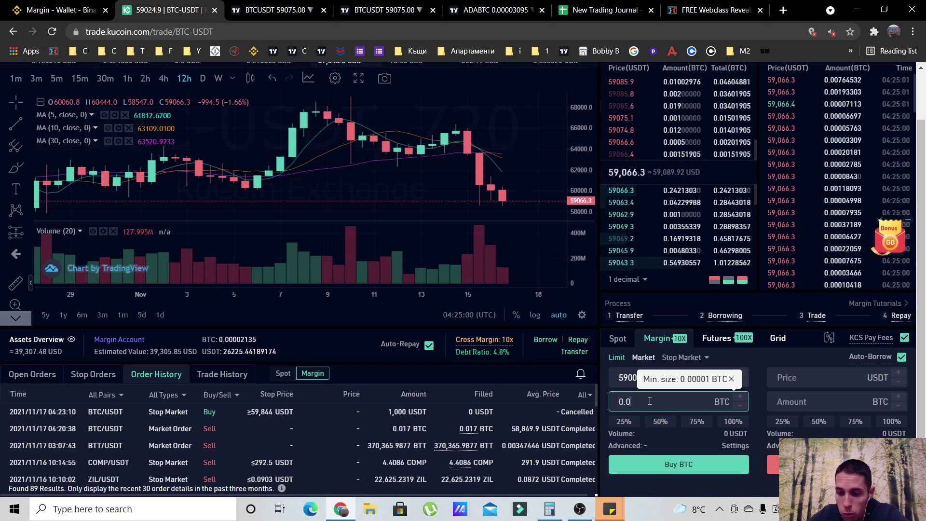
text(17)
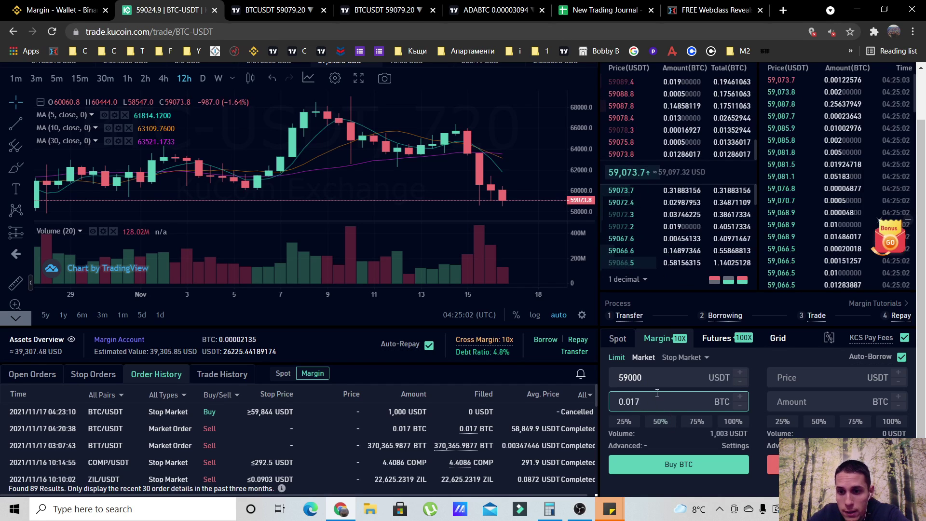
click(656, 465)
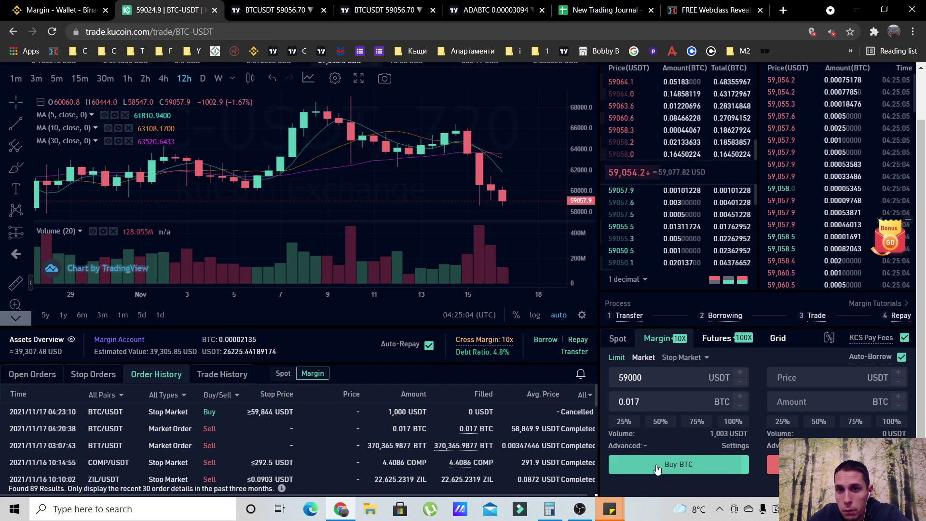
- Review the open orders and cancel the BTC/USDT limit buy order at 59,000 USDT
click(40, 374)
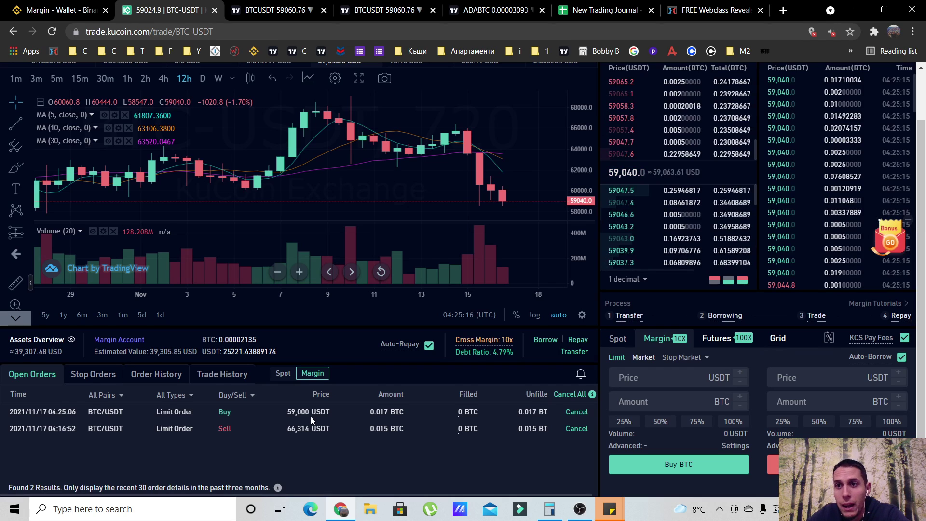
mouse_move(643, 230)
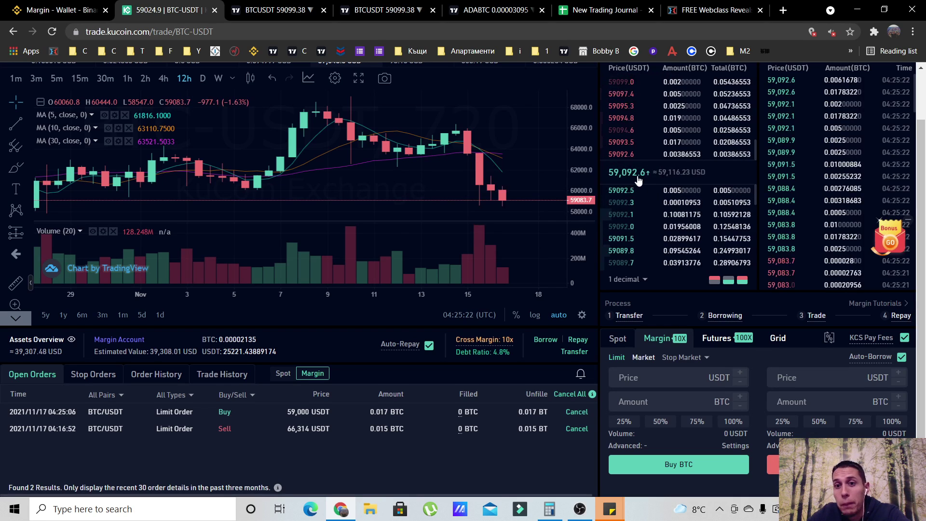
click(577, 412)
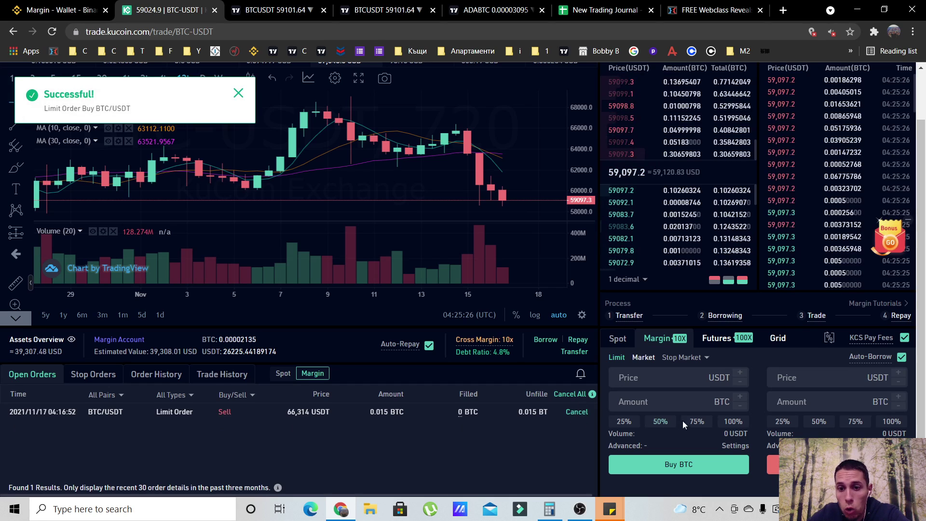
- Close the short by buying BTC with a market order for 1000 USDT
click(642, 358)
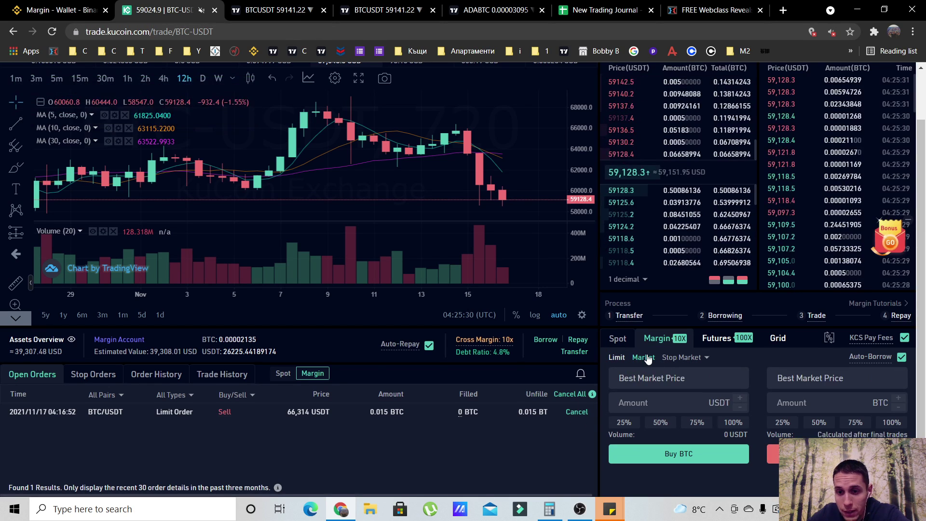
click(661, 403)
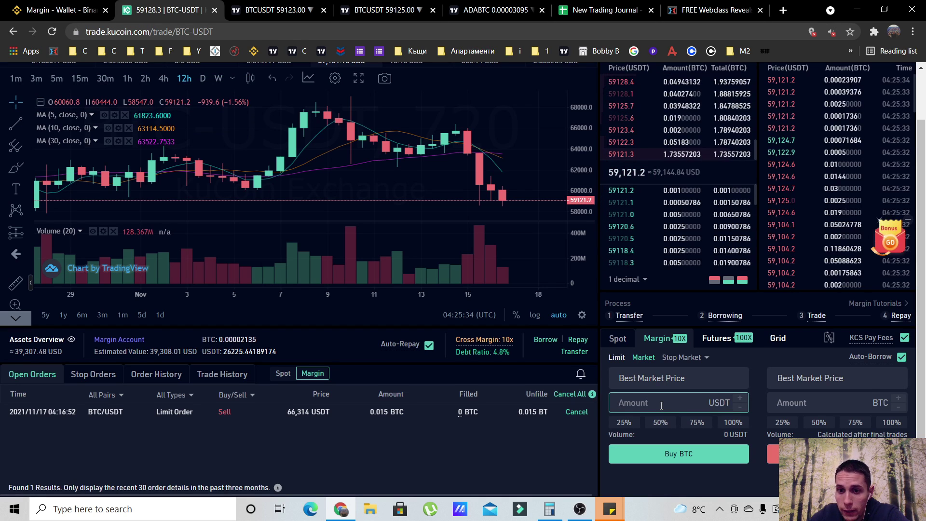
text(100)
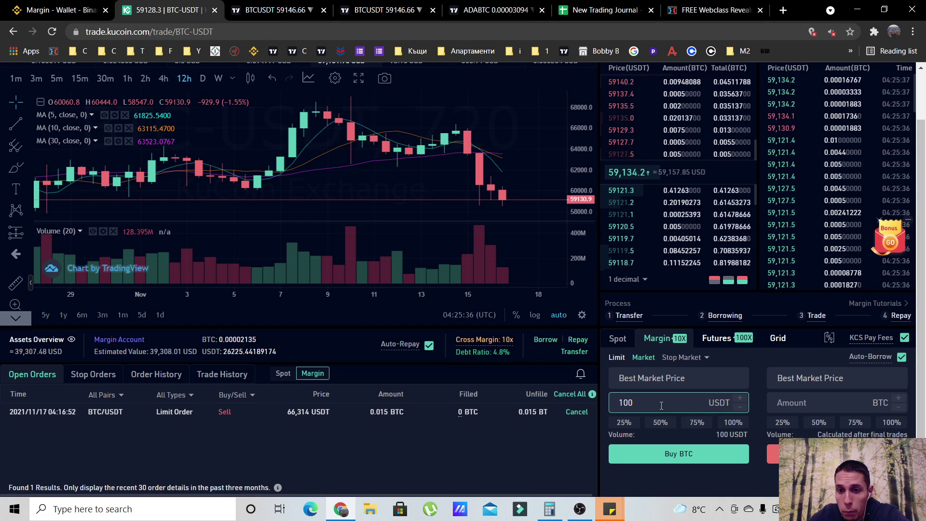
text(0)
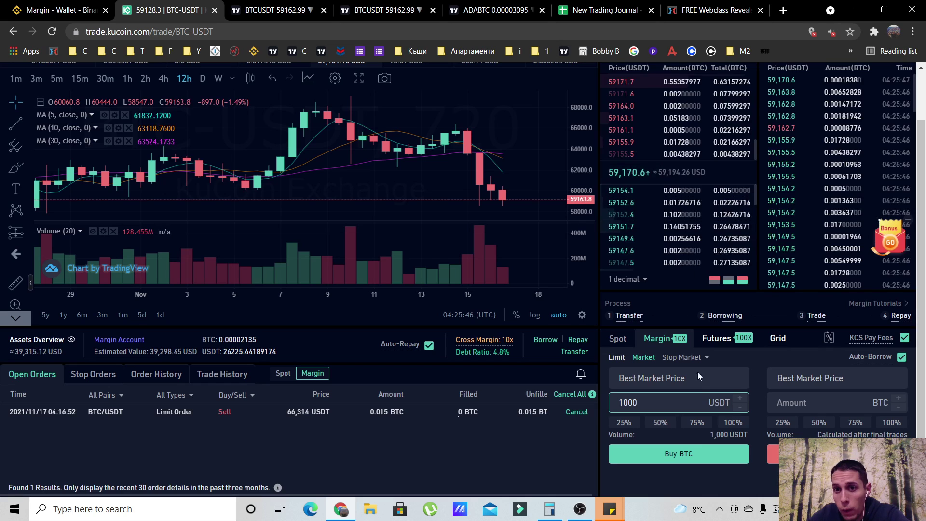
click(686, 457)
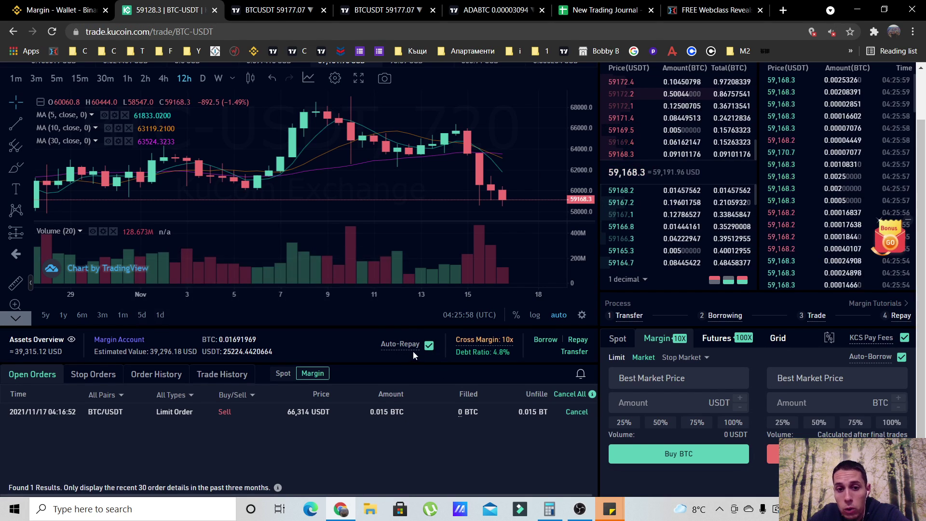
- Repay 0.01691969 BTC of the margin debt using the Time Priority repayment rule
mouse_move(402, 343)
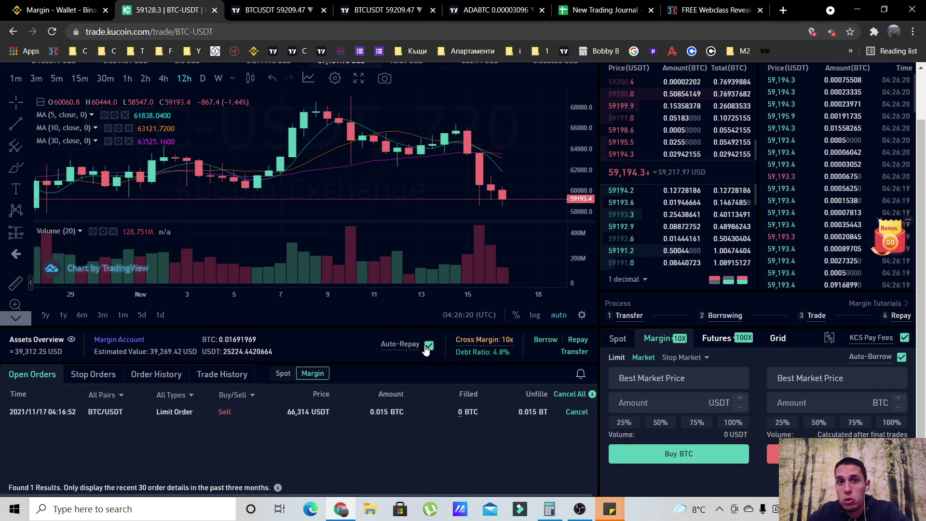
click(578, 341)
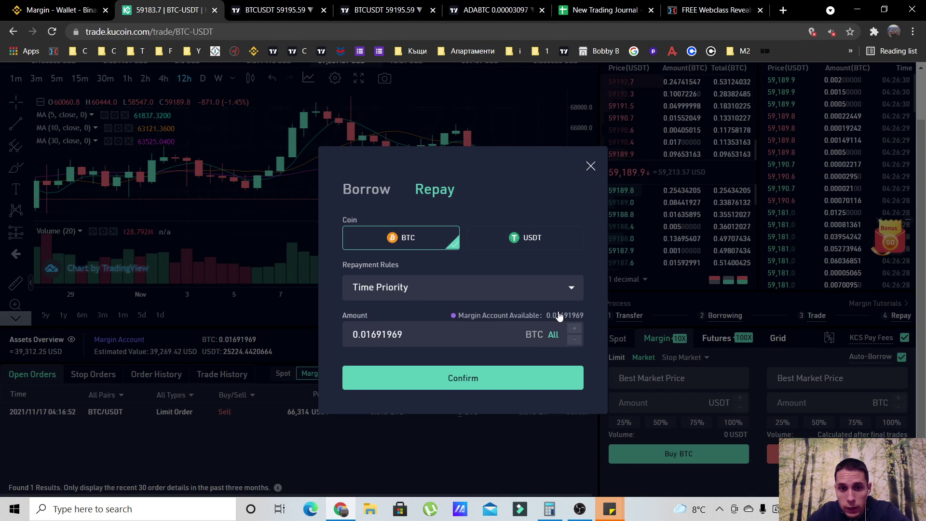
click(451, 379)
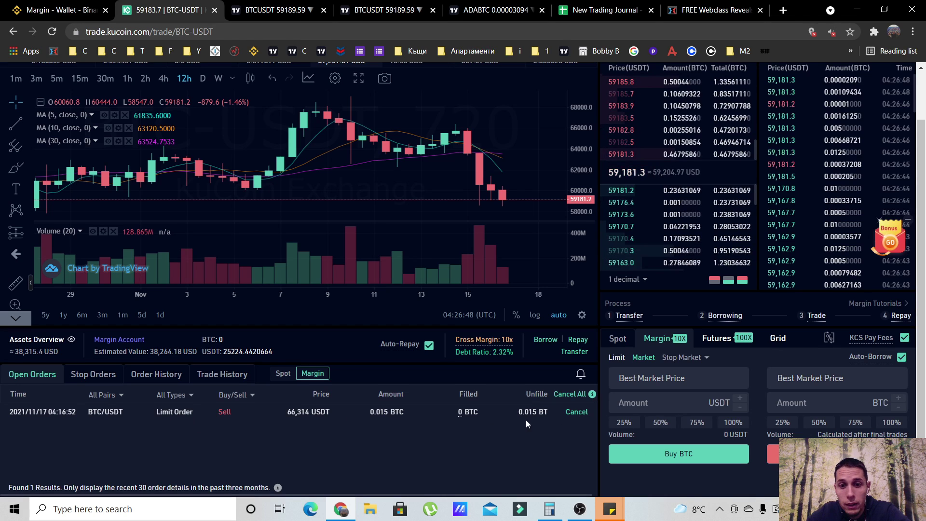
- Cancel the open BTC/USDT limit sell order at 66,314 USDT
click(578, 412)
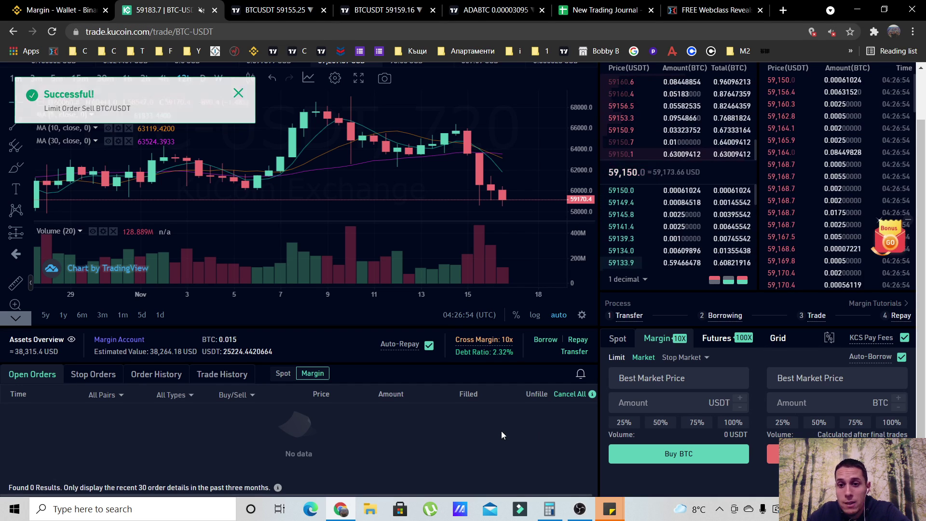
scroll(504, 430, up, 2)
scroll(519, 469, down, 2)
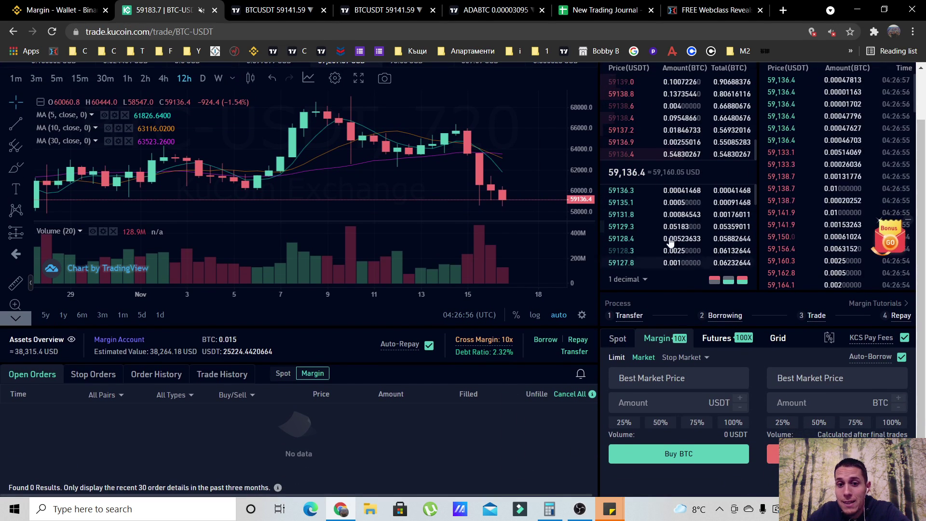
mouse_move(675, 208)
scroll(677, 208, up, 2)
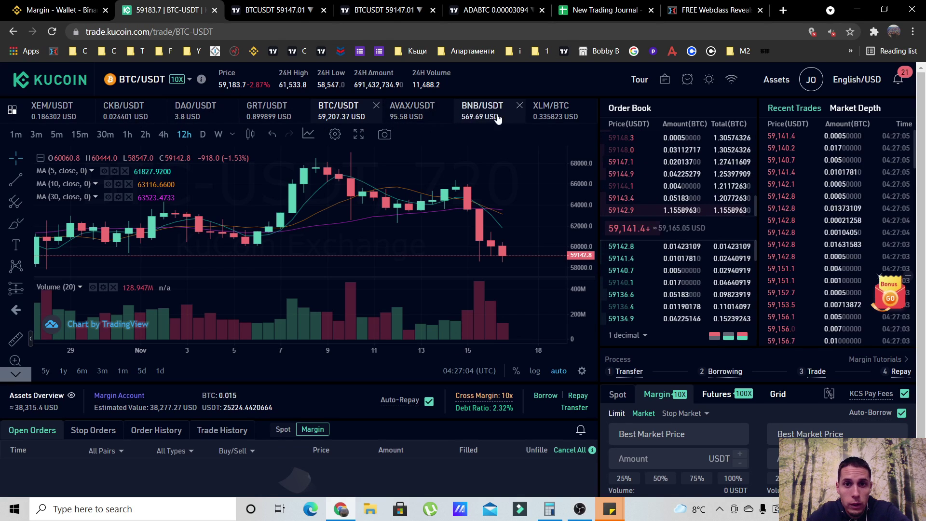
- Search the trading pairs for ETH and open the ETH/USDT 10X margin market
mouse_move(192, 83)
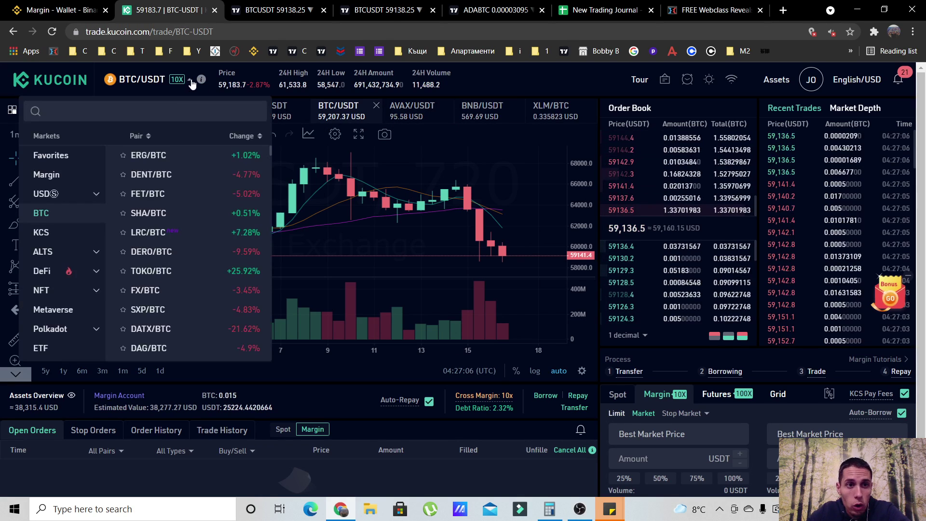
click(63, 107)
text(ETH)
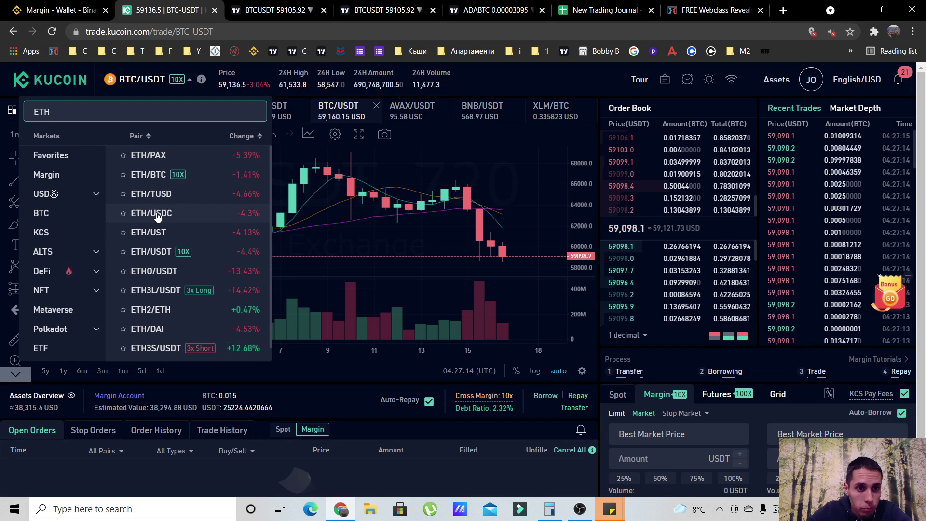
click(150, 250)
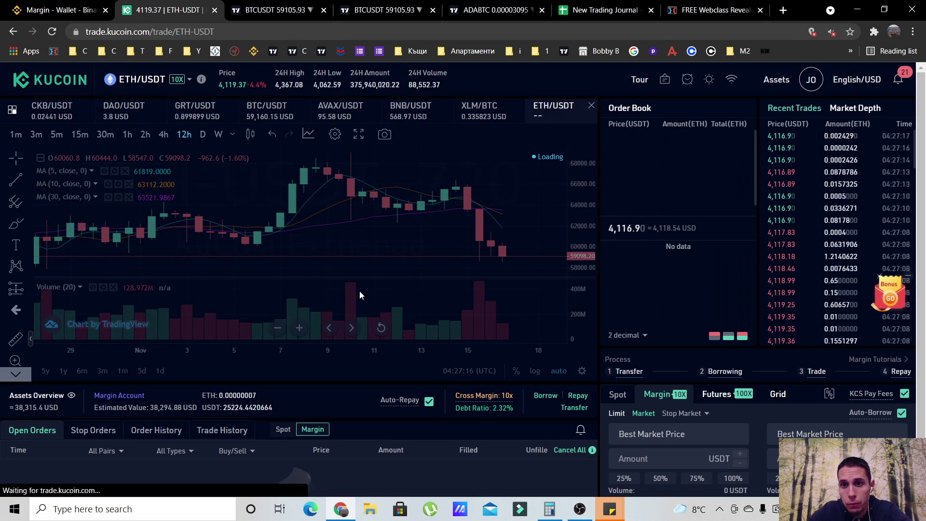
- In Calculator, divide 1000 by 4118 to work out the ETH amount for a 1000 USDT short
click(547, 510)
drag(198, 124, 363, 129)
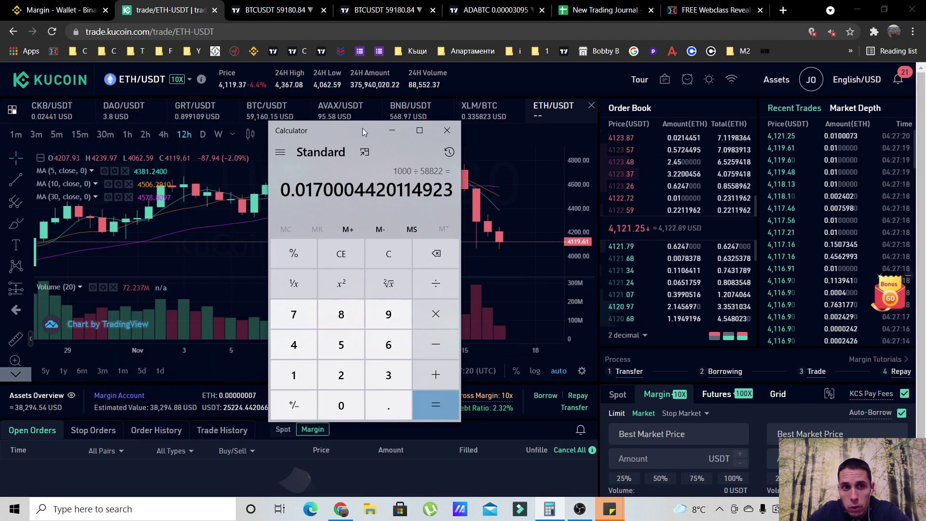
click(385, 253)
scroll(801, 426, down, 1)
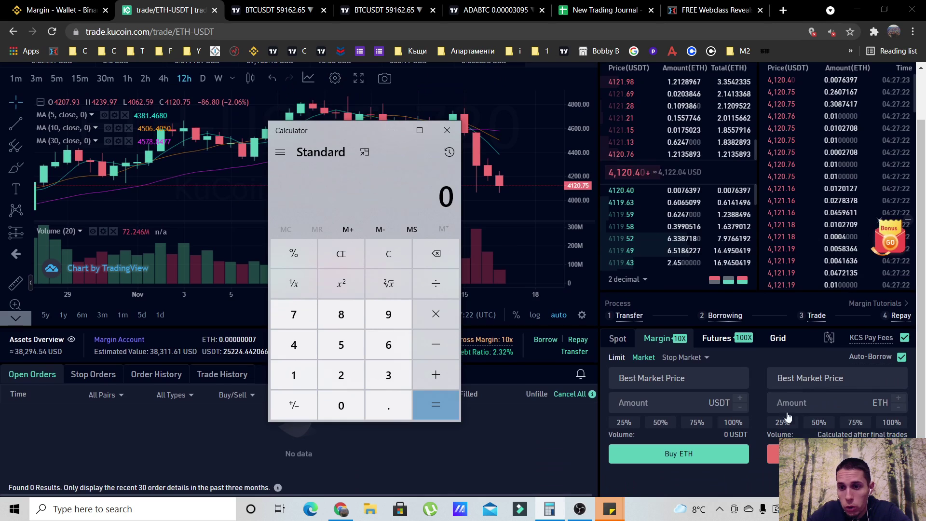
click(305, 374)
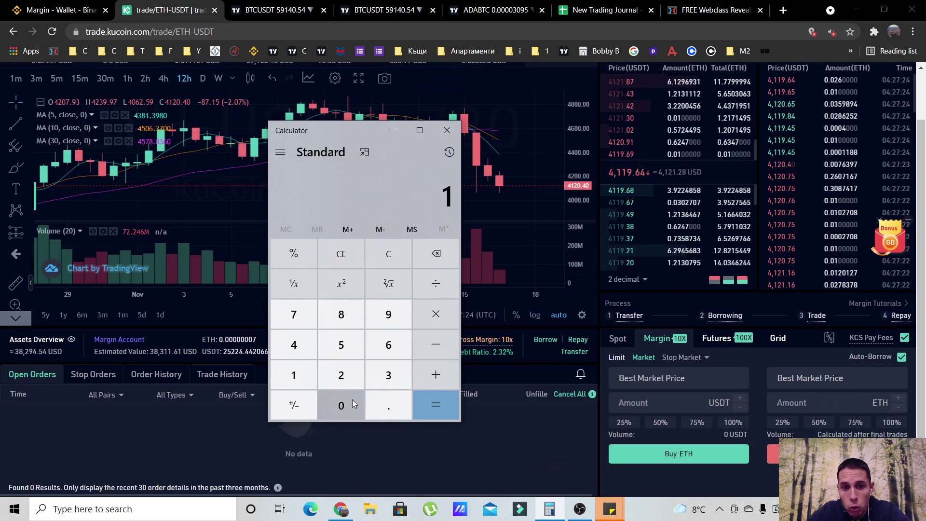
double_click(352, 400)
click(352, 400)
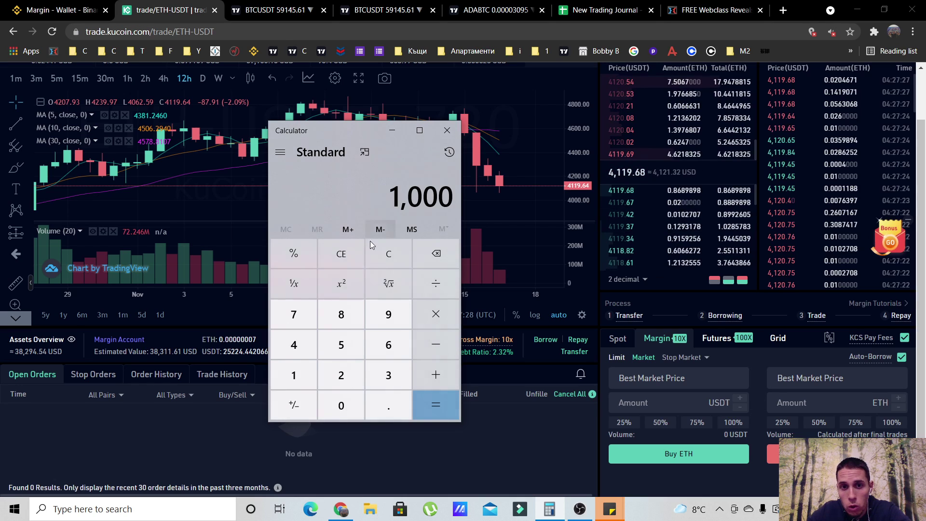
click(440, 287)
click(297, 347)
double_click(285, 380)
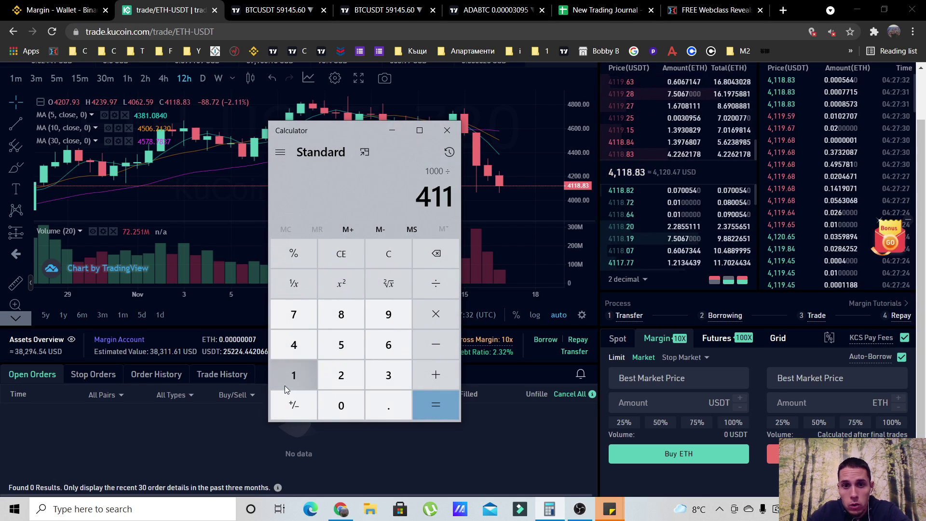
click(341, 313)
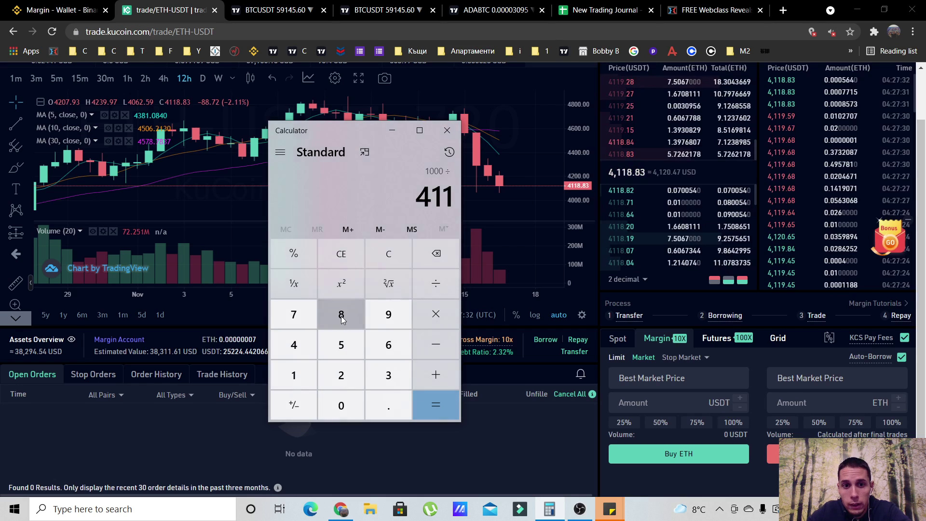
click(438, 409)
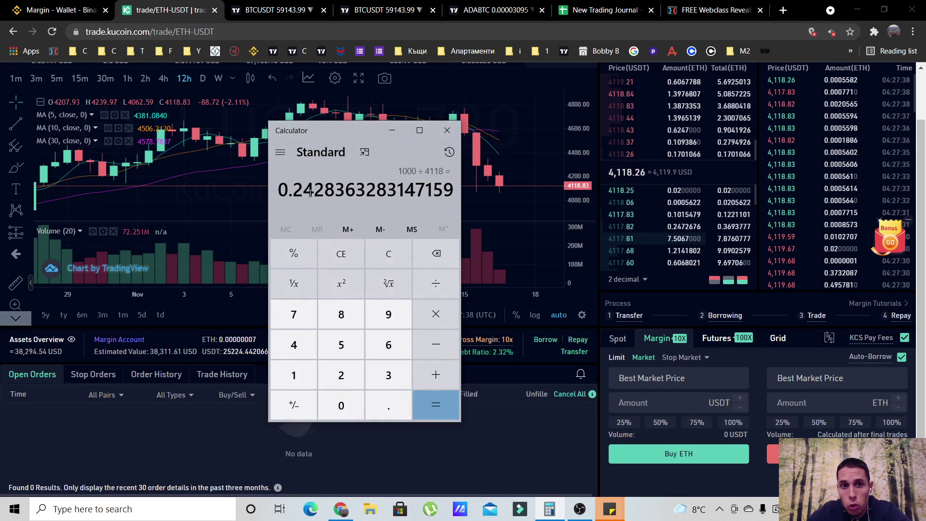
- Set the ETH/USDT margin market sell amount to 0.2428 ETH
click(821, 409)
text(0.2426)
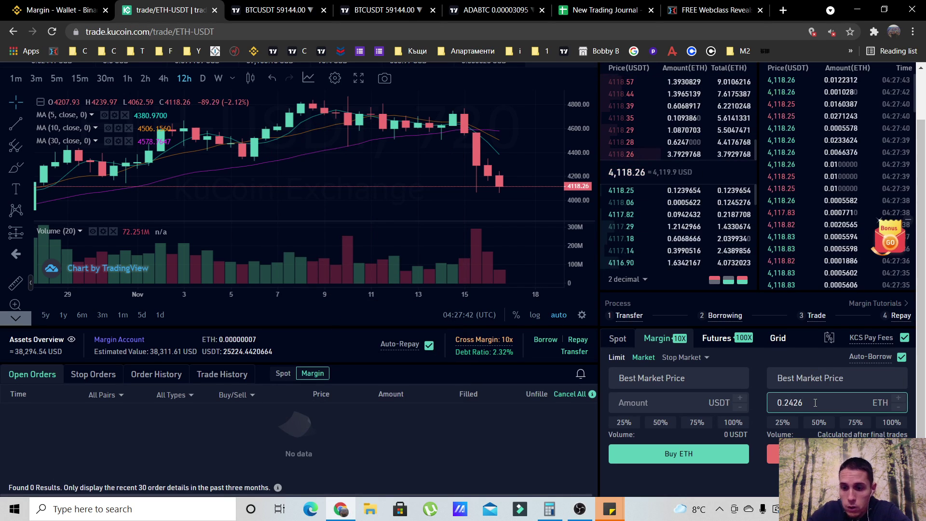
text(8)
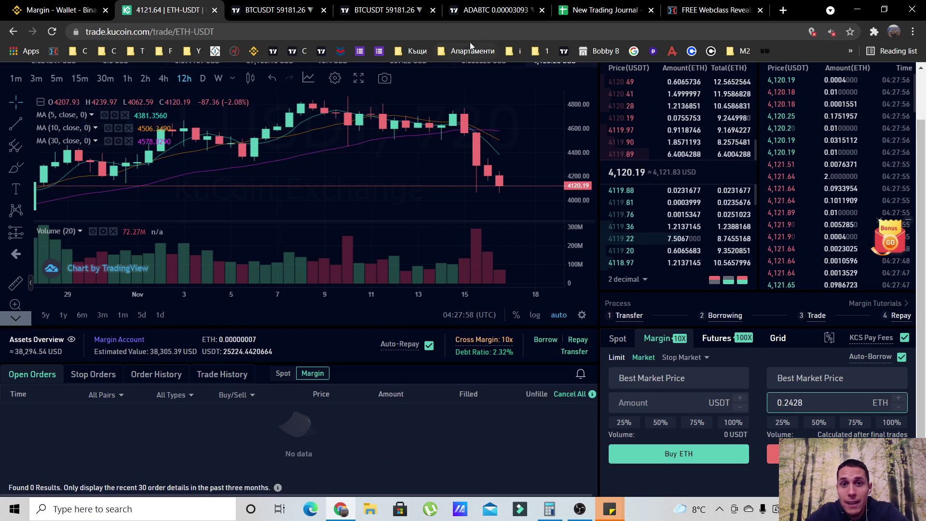
- Review the four-point short trade outline on the TradingView ADABTC chart and the isolated margin wallet on Binance
click(492, 10)
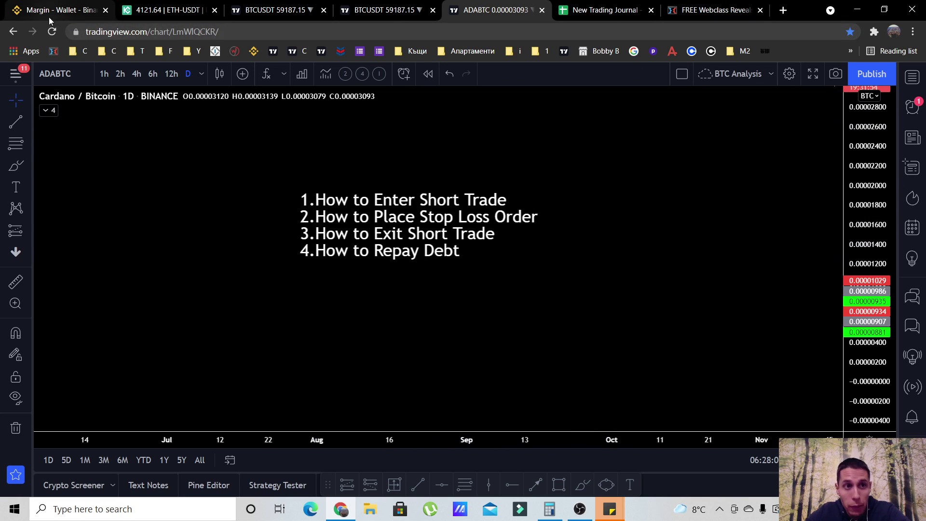
click(62, 9)
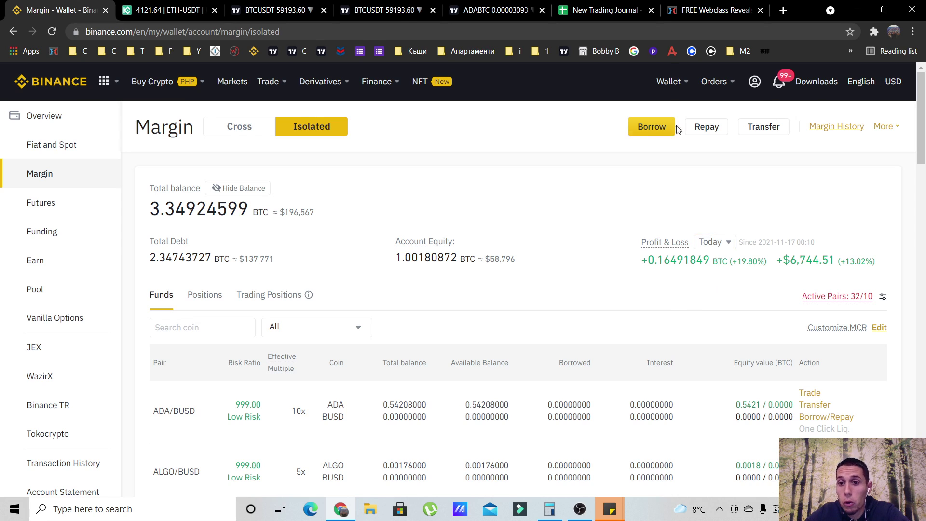
- Look over the free webclass page on getcryptoincome.com, including the pass reservation offer and the list of learning topics
click(698, 14)
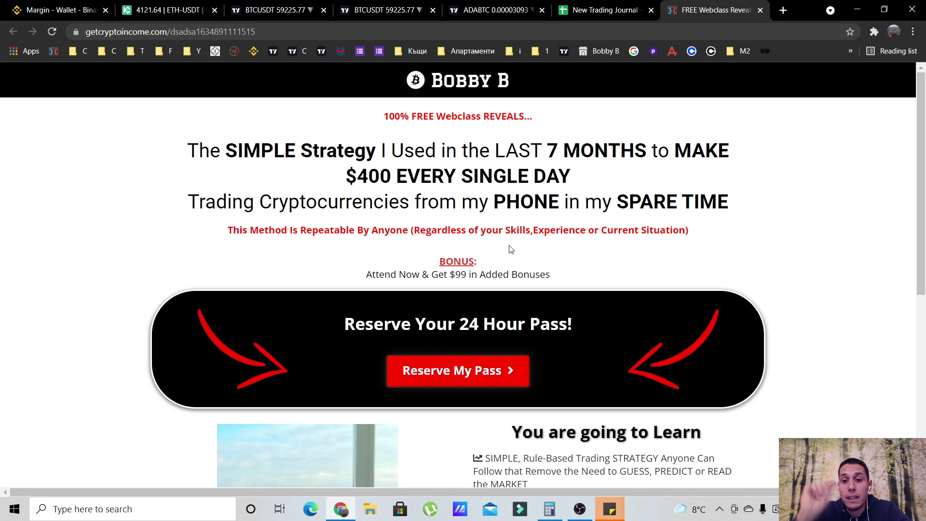
click(71, 10)
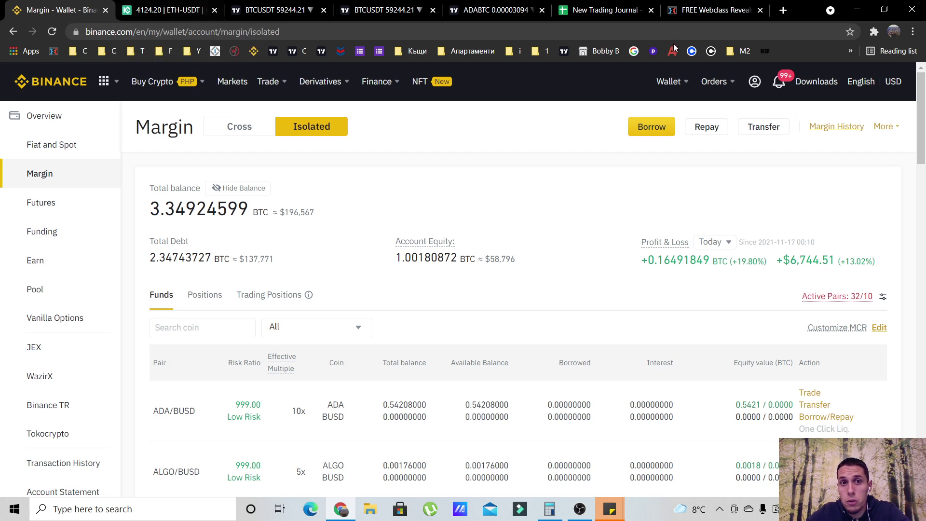
click(704, 10)
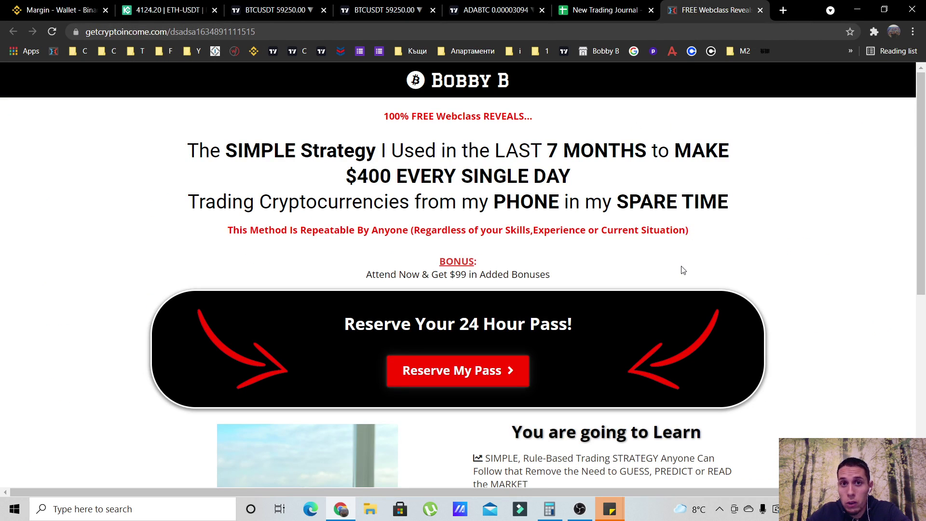
scroll(680, 268, down, 3)
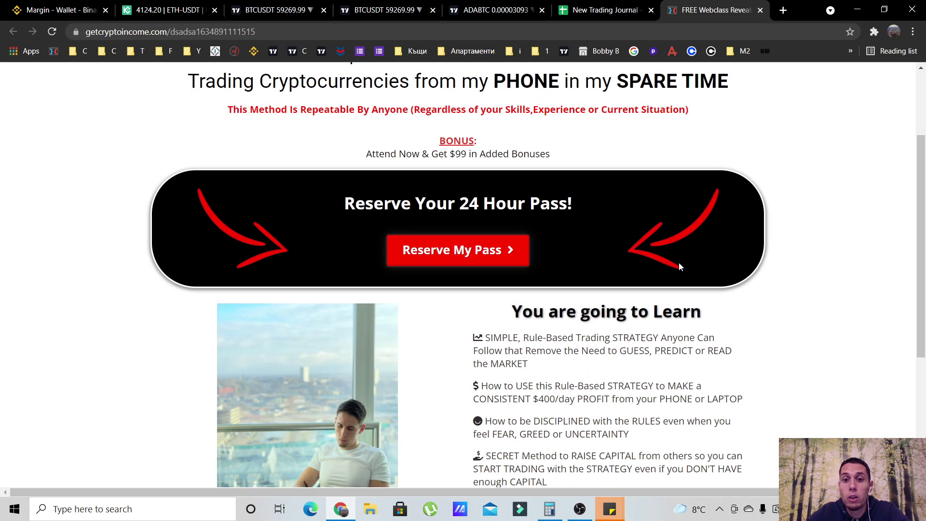
scroll(680, 266, down, 1)
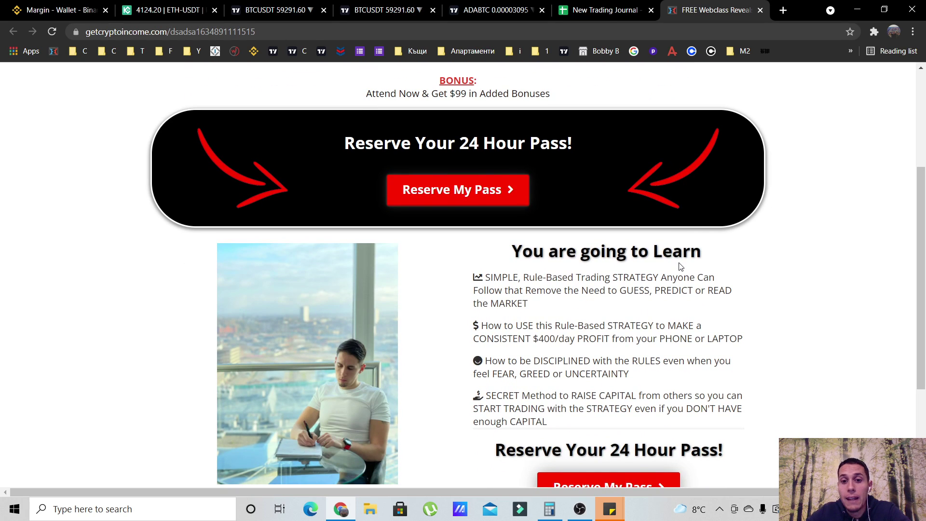
scroll(680, 266, up, 3)
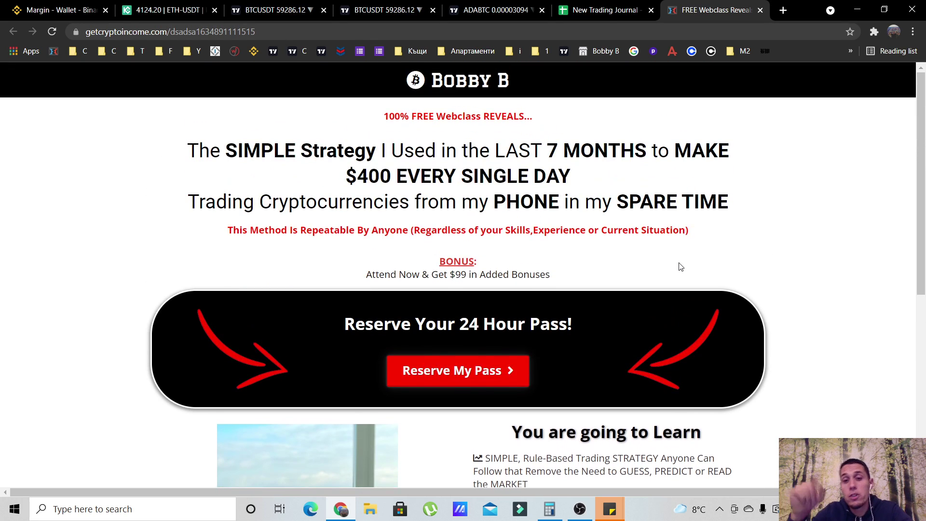